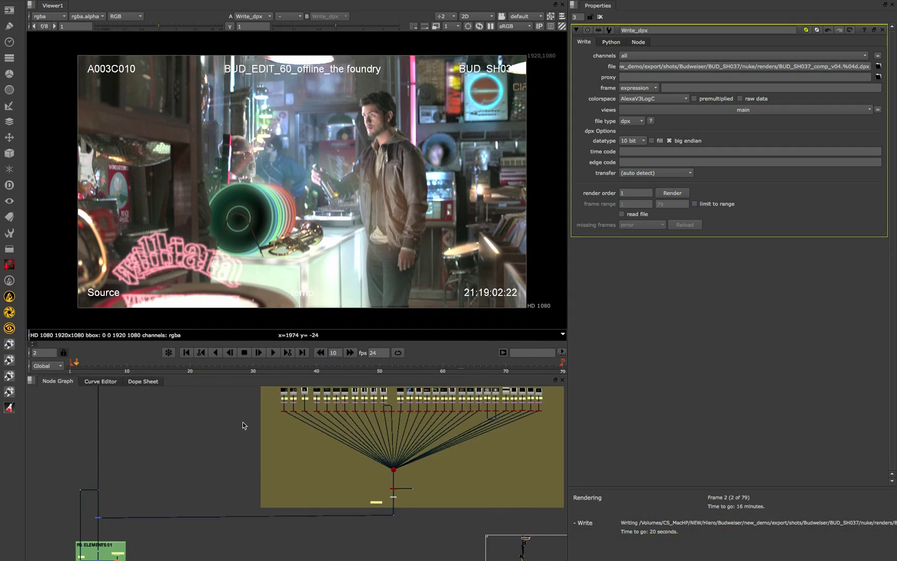
Pan and zoom the Node Graph to view FG ELEMENTS 01 and the BG Elements GRADE backdrop.
{"action": "middle_click_drag", "start_coordinate": [243, 422], "coordinate": [372, 456]}
{"action": "scroll", "coordinate": [406, 416], "scroll_direction": "up", "scroll_amount": 5}
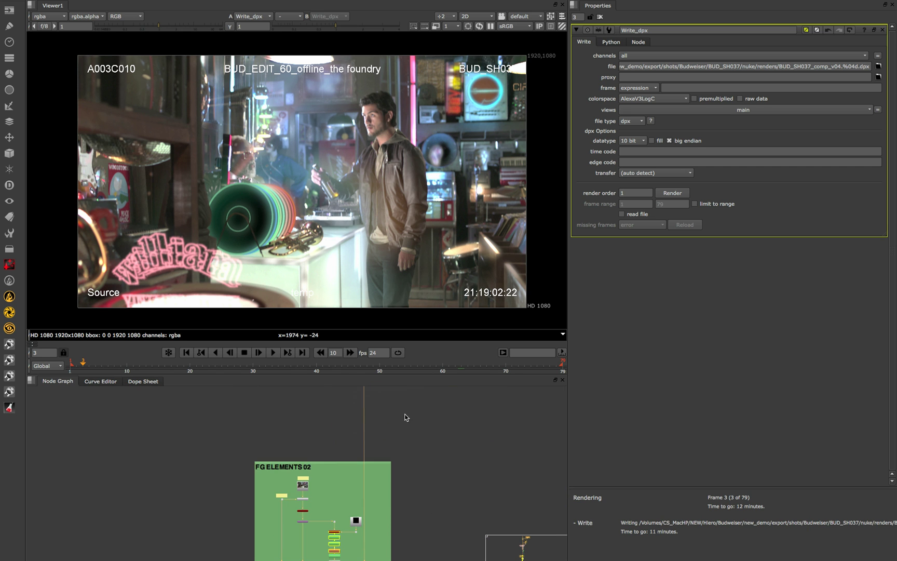
{"action": "middle_click_drag", "start_coordinate": [441, 476], "coordinate": [426, 453]}
{"action": "scroll", "coordinate": [427, 450], "scroll_direction": "down", "scroll_amount": 3}
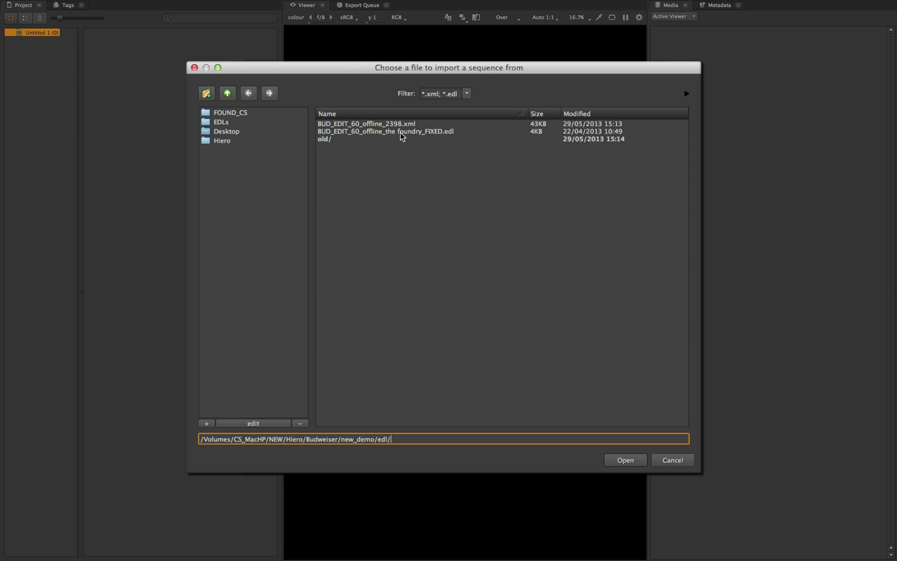
Import the foundry_FIXED EDL as a sequence and match its media from the new_demo folder.
{"action": "left_click", "coordinate": [388, 125]}
{"action": "left_click", "coordinate": [384, 131]}
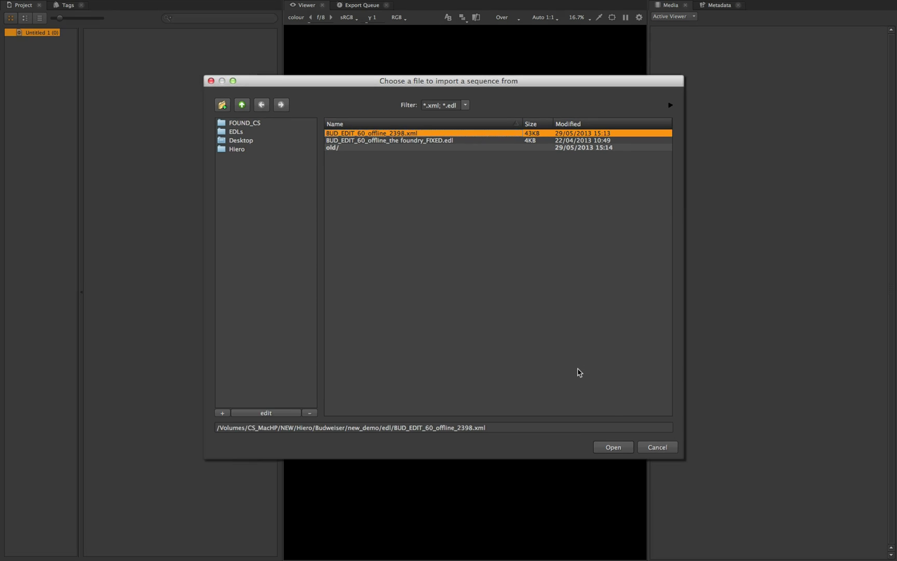
{"action": "left_click", "coordinate": [626, 461]}
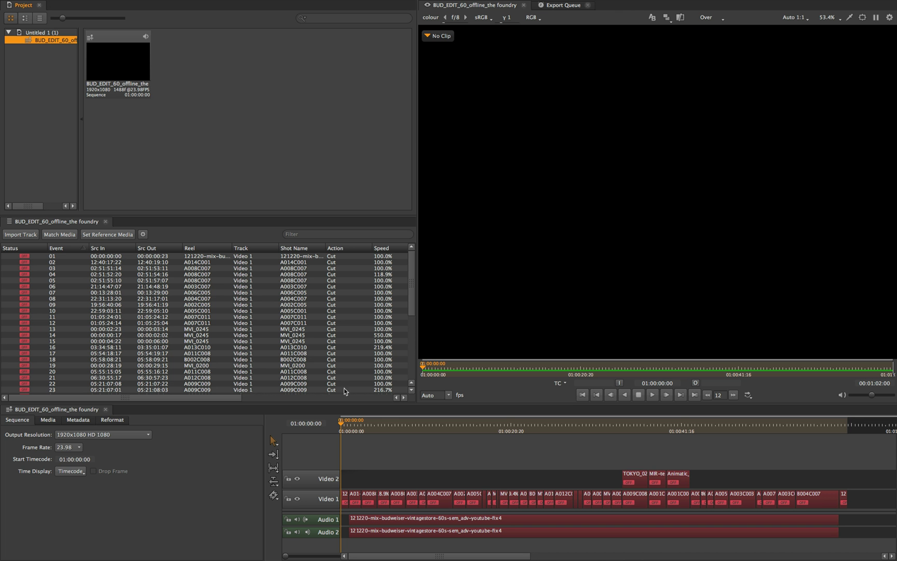
{"action": "left_click", "coordinate": [59, 235]}
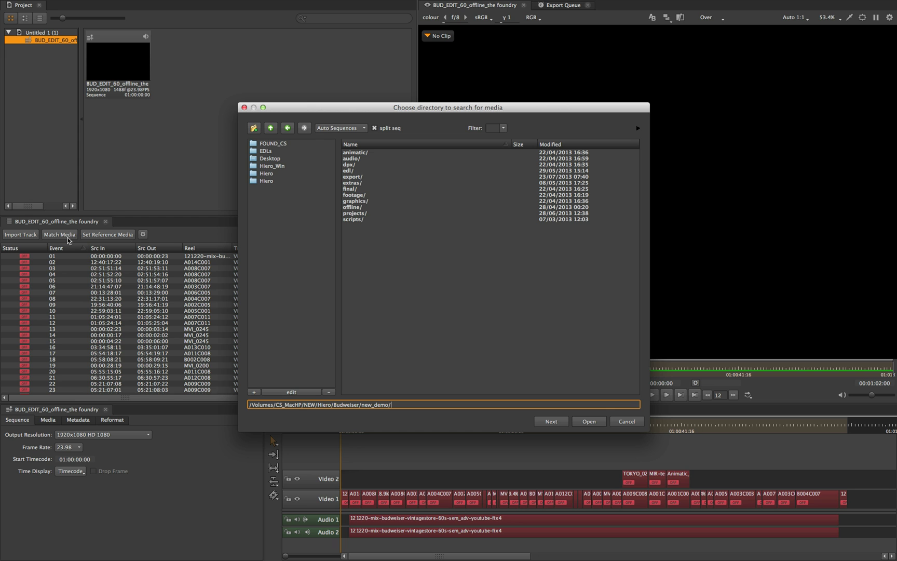
{"action": "left_click", "coordinate": [590, 421]}
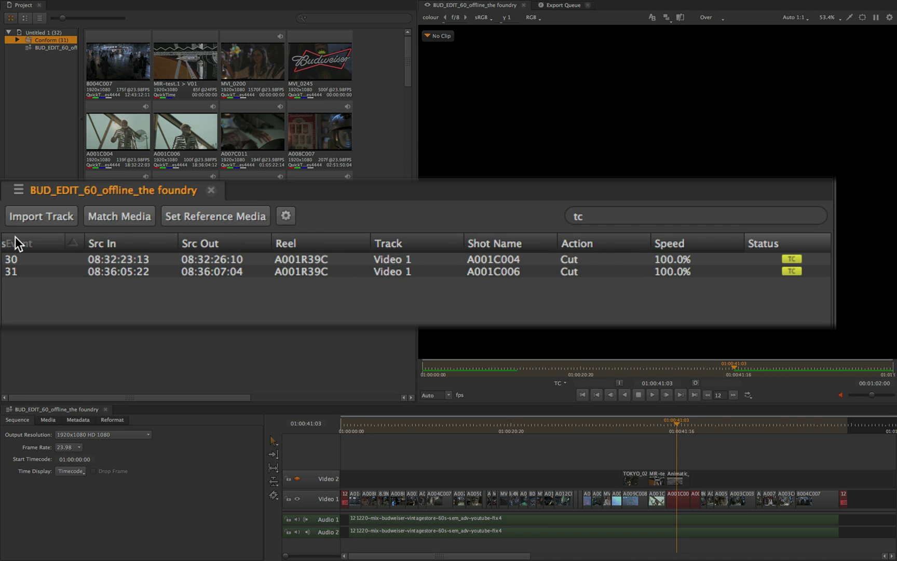
Offset Src In by +1 frame on the two timecode-mismatched events 30 and 31.
{"action": "left_click_drag", "start_coordinate": [15, 236], "coordinate": [14, 236]}
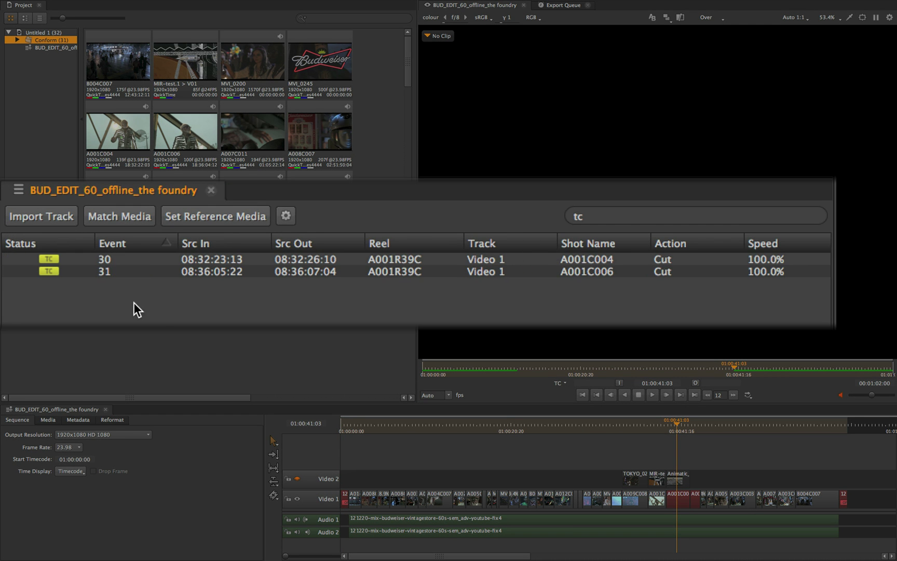
{"action": "key", "text": "super+a"}
{"action": "double_click", "coordinate": [224, 259]}
{"action": "type", "text": "+1"}
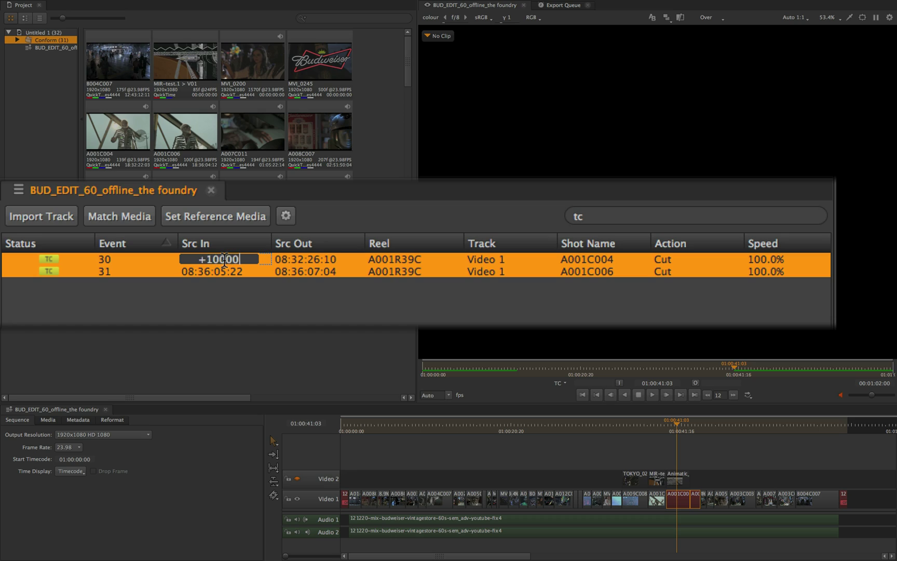
{"action": "key", "text": "Return"}
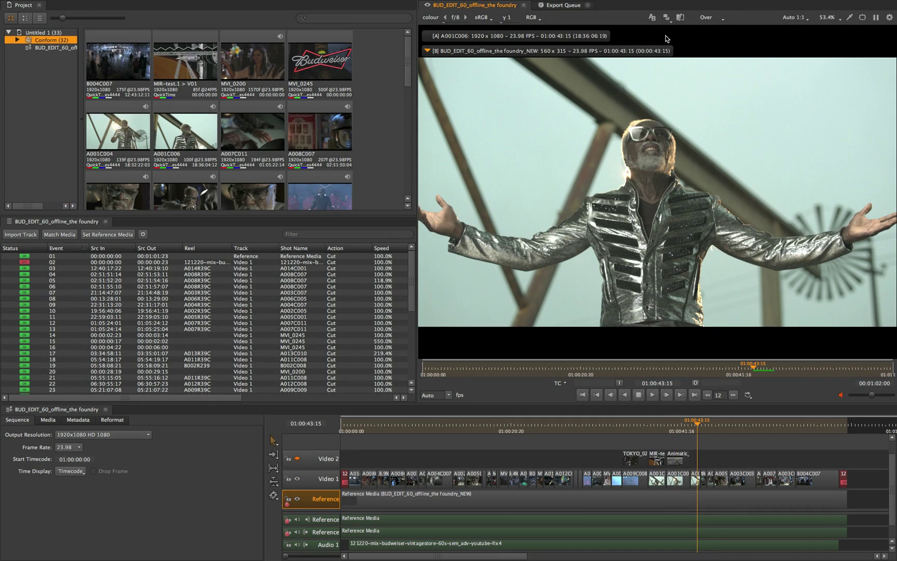
Compare each shot with the offline reference side by side in the viewer.
{"action": "left_click", "coordinate": [666, 17]}
{"action": "left_click", "coordinate": [680, 40]}
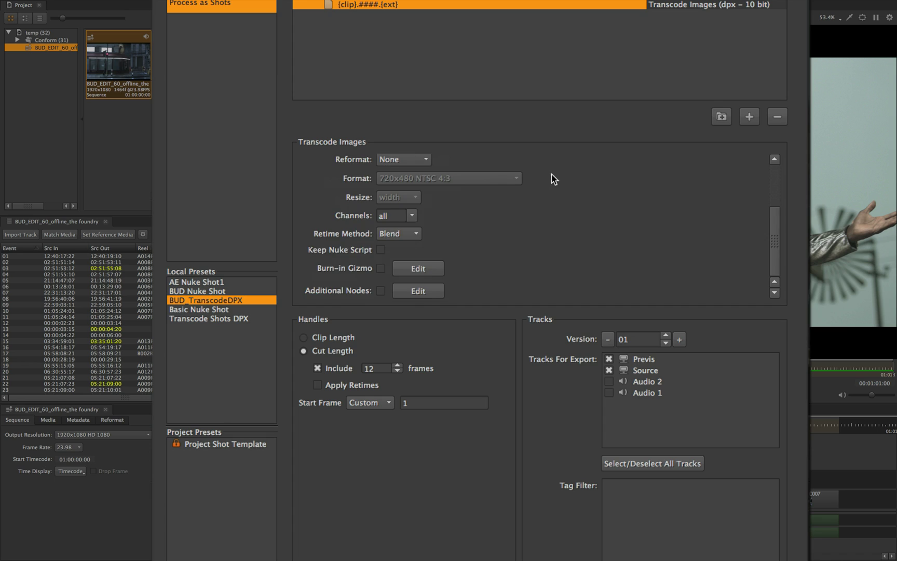
{"action": "scroll", "coordinate": [458, 182], "scroll_direction": "up", "scroll_amount": 3}
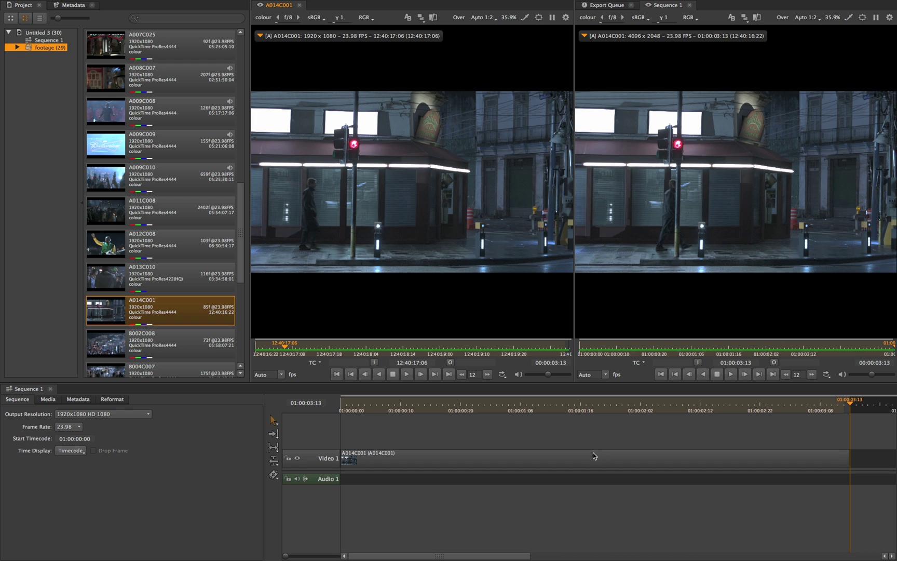
Trim A014C001 by cutting it at 01:00:02:09 and deleting the tail.
{"action": "left_click", "coordinate": [681, 458]}
{"action": "key", "text": "ctrl+b"}
{"action": "key", "text": "Delete"}
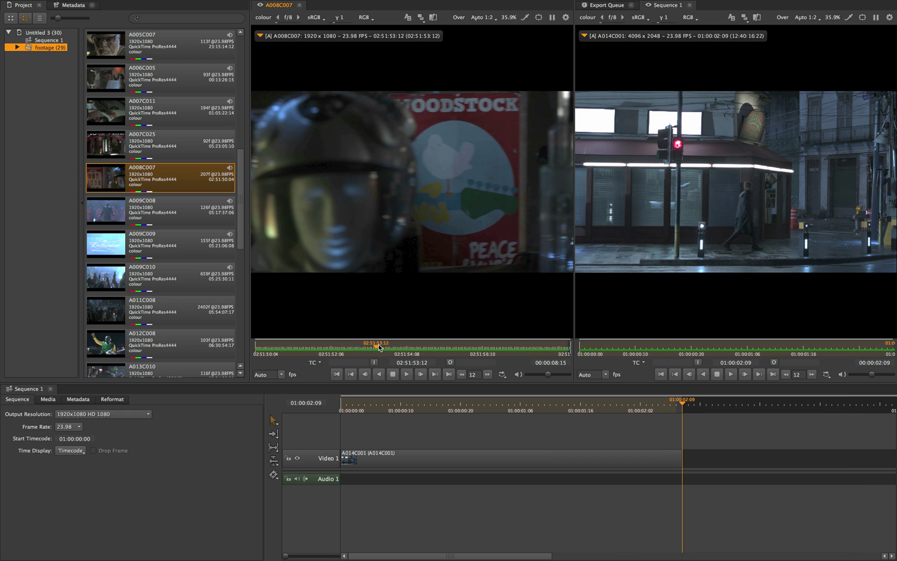
Edit A008C007 (out 02:51:57:09) in after A014C001 and dissolve A007C011 into A005C007.
{"action": "left_click_drag", "start_coordinate": [395, 353], "coordinate": [517, 346]}
{"action": "key", "text": "o"}
{"action": "left_click_drag", "start_coordinate": [413, 208], "coordinate": [506, 444]}
{"action": "left_click", "coordinate": [377, 407]}
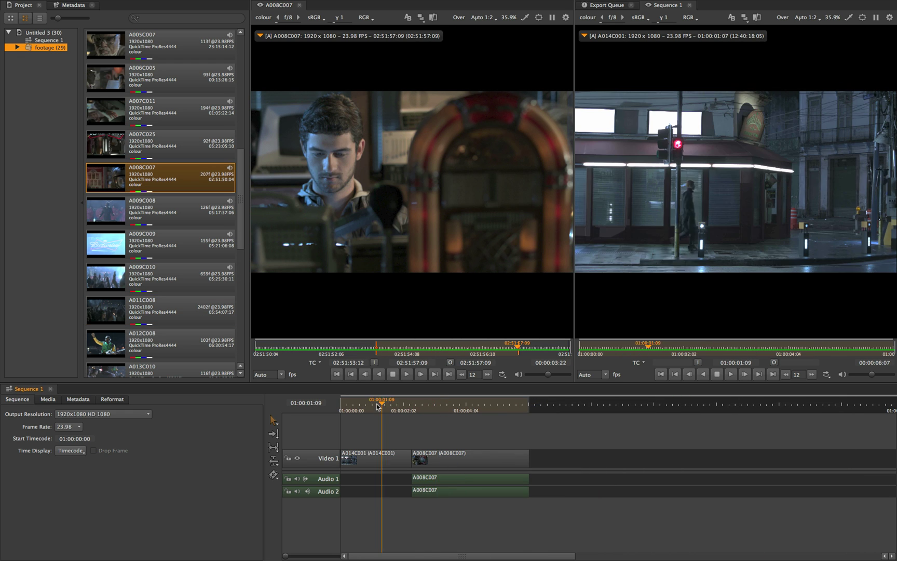
{"action": "key", "text": "space"}
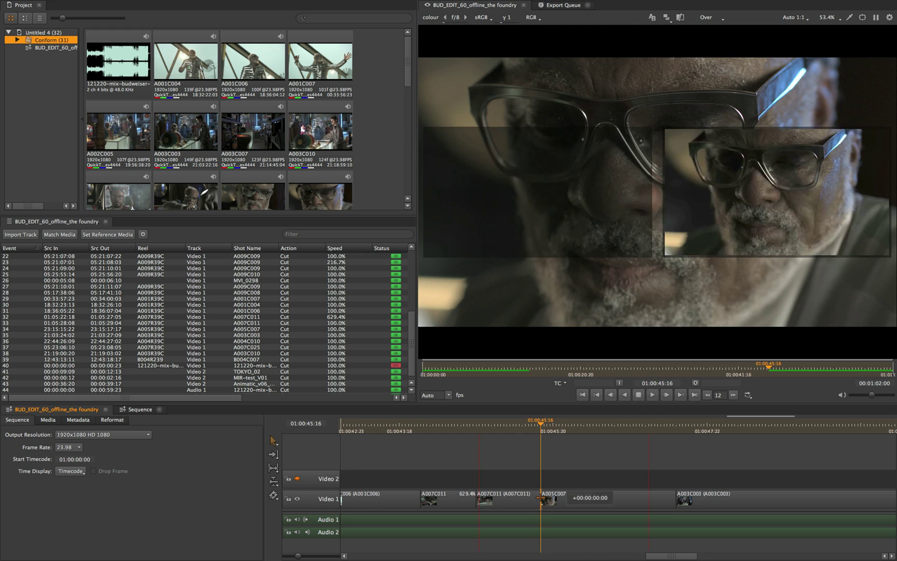
{"action": "left_click_drag", "start_coordinate": [542, 499], "coordinate": [564, 499]}
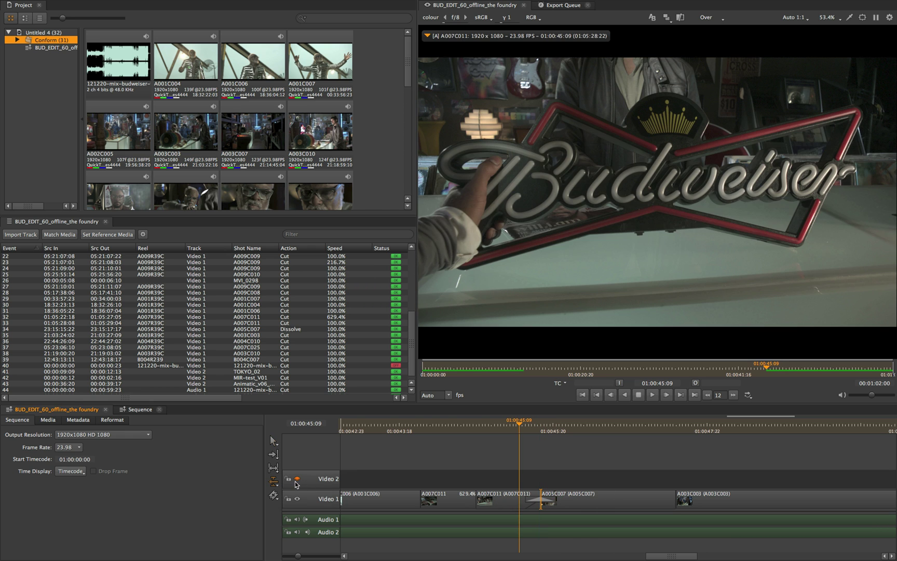
Move the 629.4% A007C011 clip up onto a new Video 3 track above Video 2.
{"action": "left_click_drag", "start_coordinate": [522, 425], "coordinate": [541, 425]}
{"action": "left_click", "coordinate": [544, 498]}
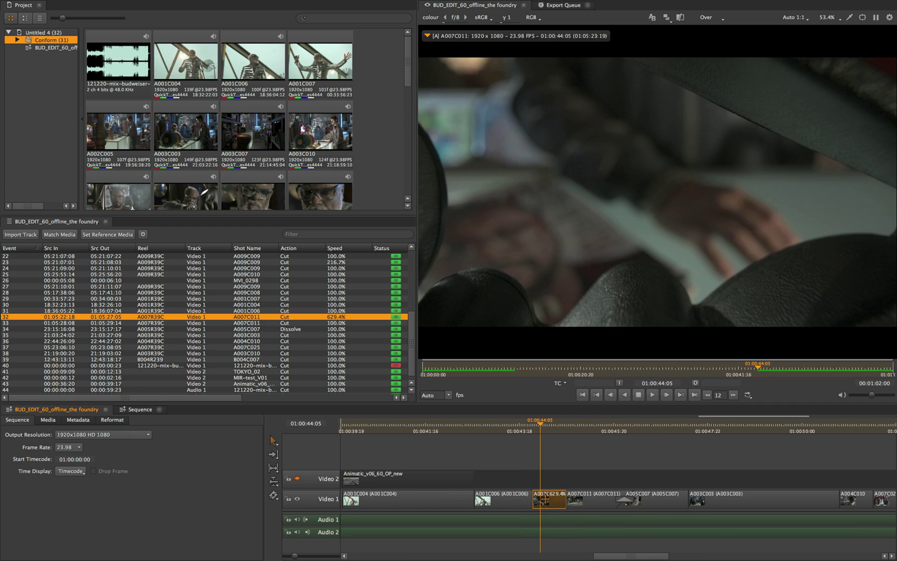
{"action": "left_click_drag", "start_coordinate": [544, 499], "coordinate": [543, 459]}
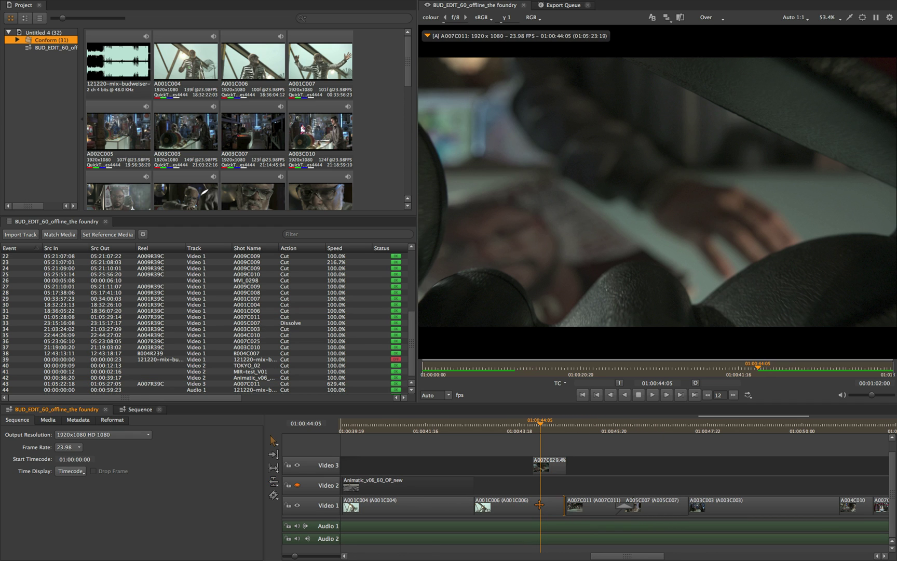
{"action": "left_click", "coordinate": [539, 505]}
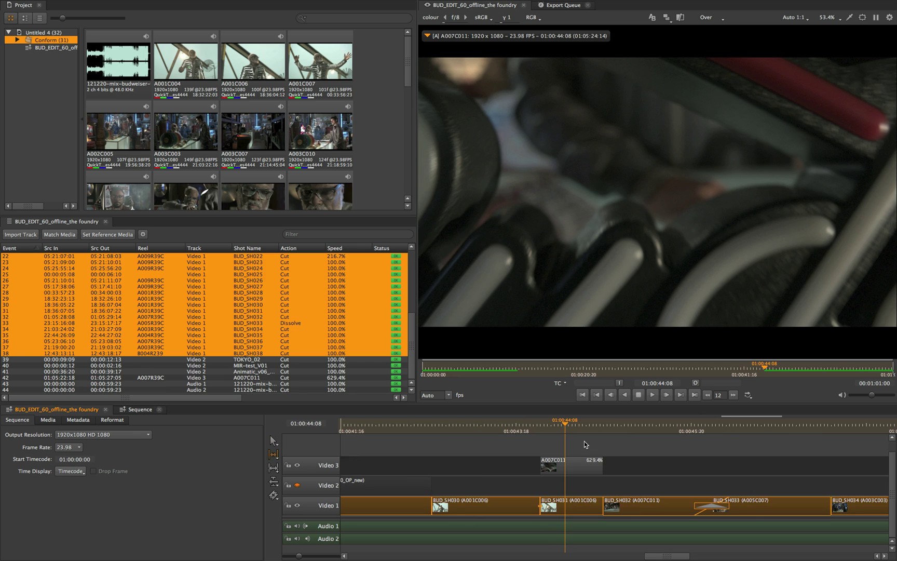
{"action": "left_click", "coordinate": [569, 465]}
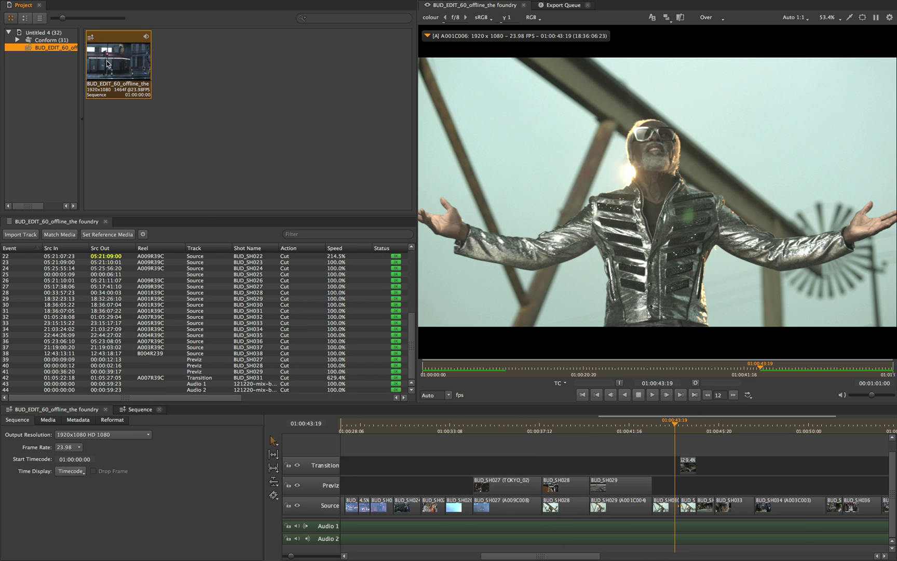
Export all shots from the edit sequence using the BUD Nuke Shot preset.
{"action": "right_click", "coordinate": [107, 60]}
{"action": "left_click", "coordinate": [164, 216]}
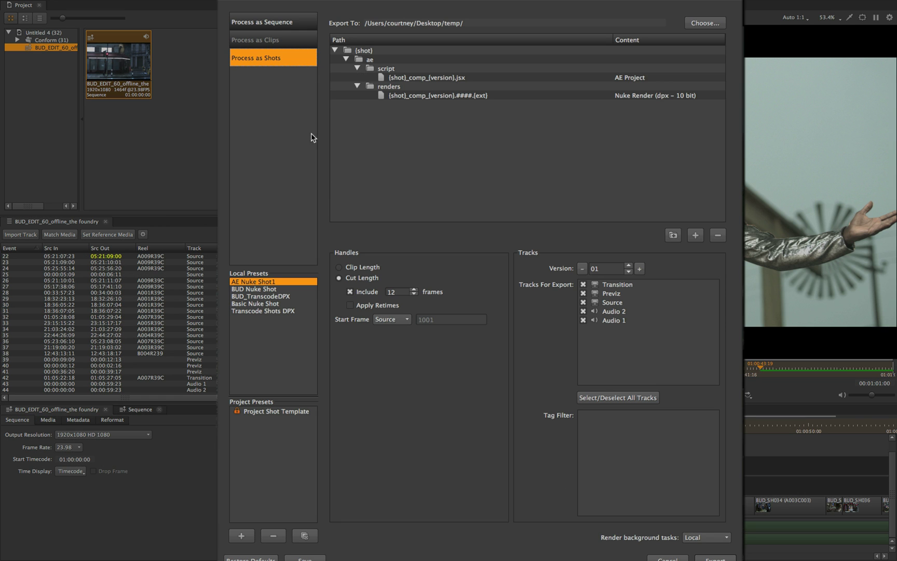
{"action": "left_click", "coordinate": [270, 289]}
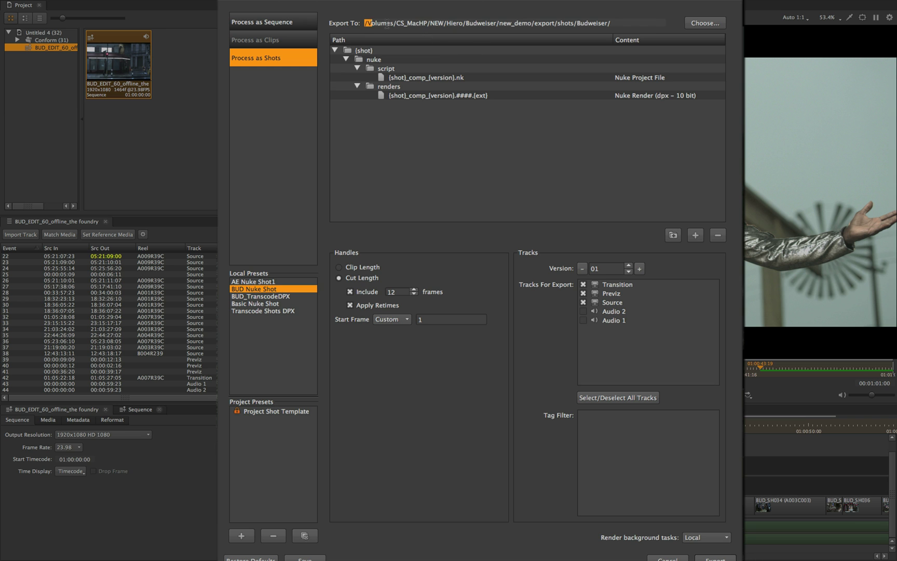
{"action": "left_click_drag", "start_coordinate": [387, 24], "coordinate": [653, 24]}
{"action": "left_click", "coordinate": [444, 77]}
{"action": "left_click", "coordinate": [411, 95]}
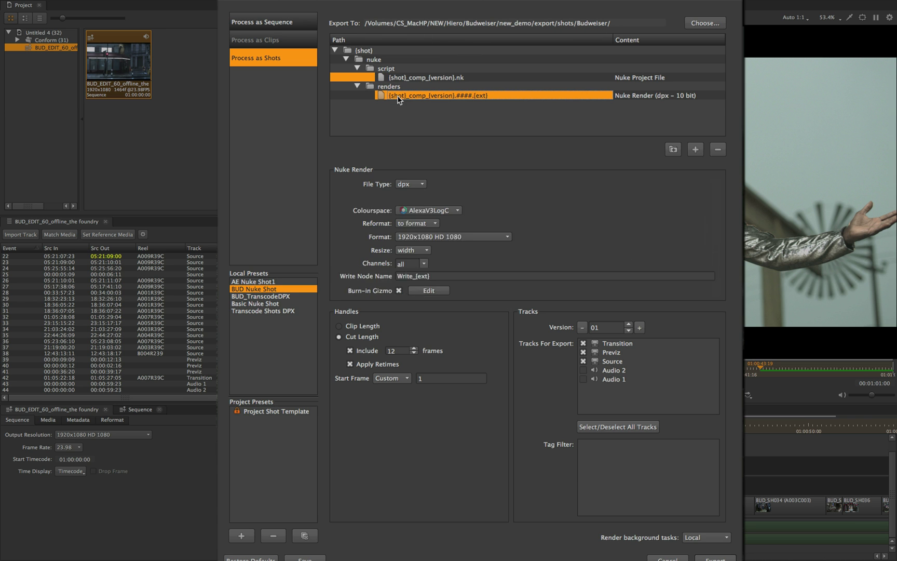
{"action": "key", "text": "Return"}
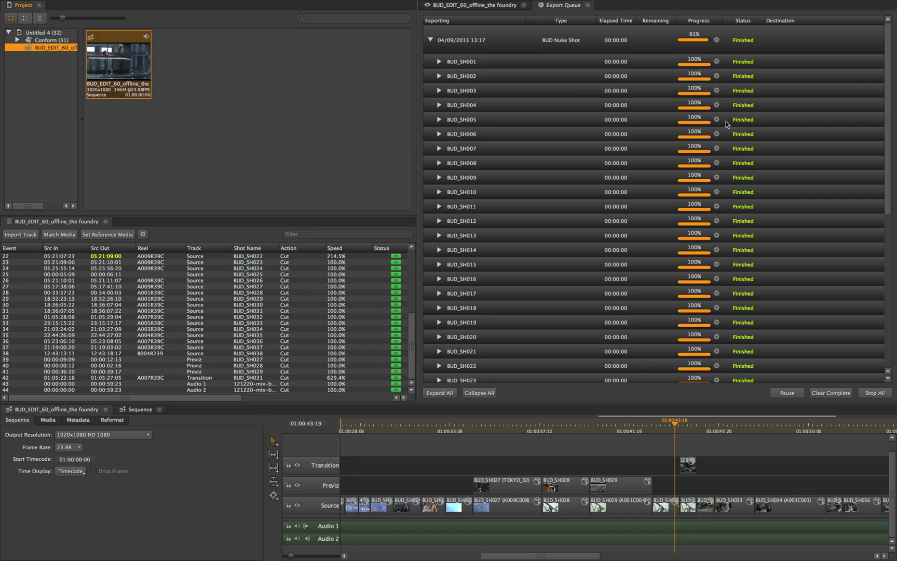
Browse the BUD_SH010 shot folder's nuke script and renders subfolders.
{"action": "left_click", "coordinate": [561, 288]}
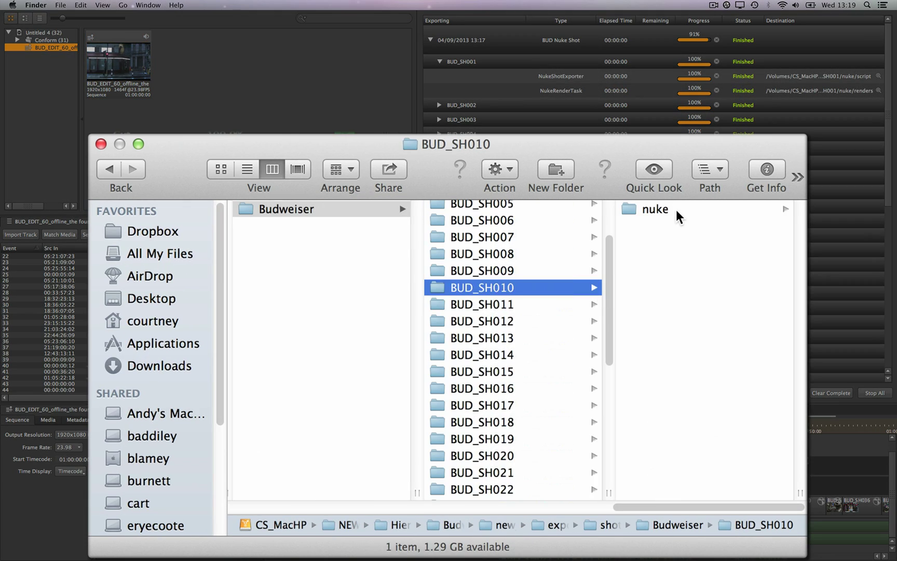
{"action": "left_click", "coordinate": [676, 209]}
{"action": "left_click", "coordinate": [673, 210]}
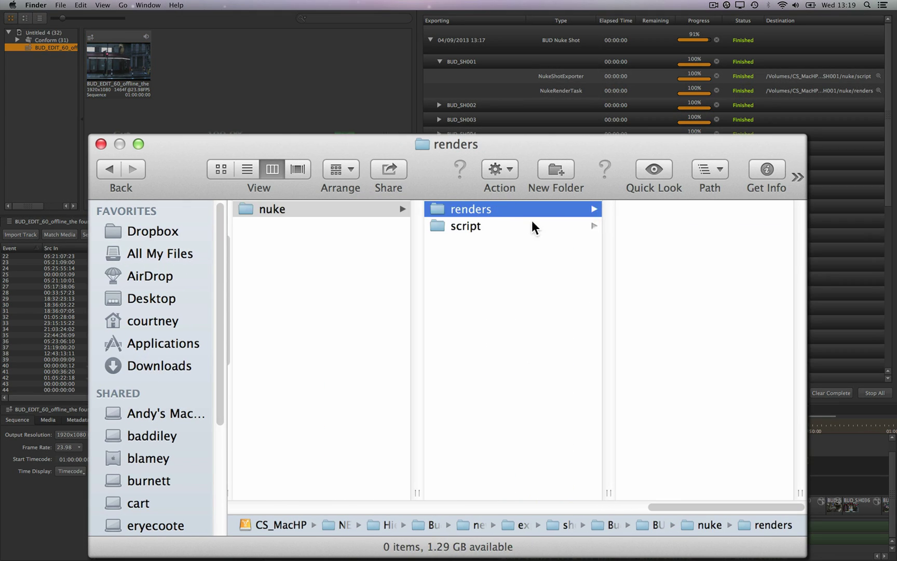
{"action": "left_click", "coordinate": [532, 226]}
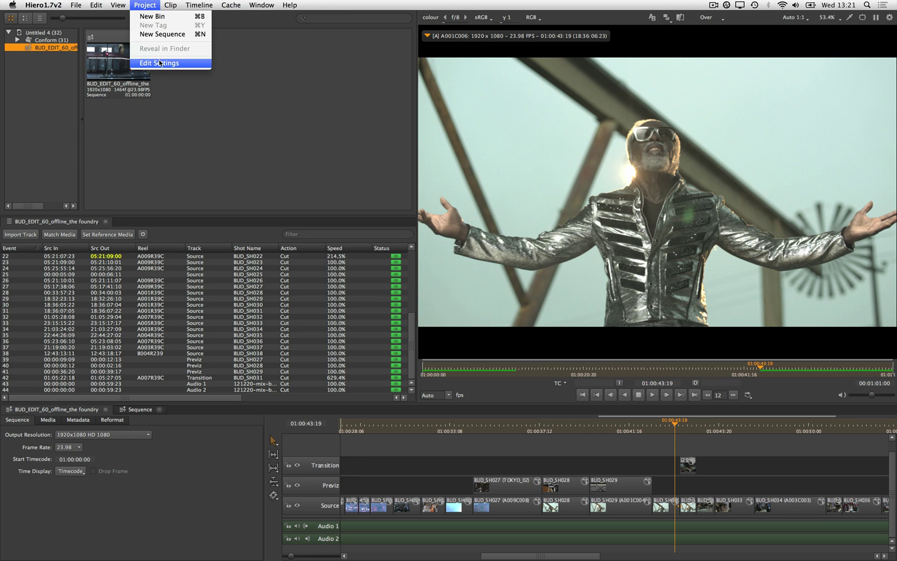
Inspect Export / Roundtrip shot structure and write settings, then open BUD_SH031 as a Nuke comp.
{"action": "left_click", "coordinate": [161, 119]}
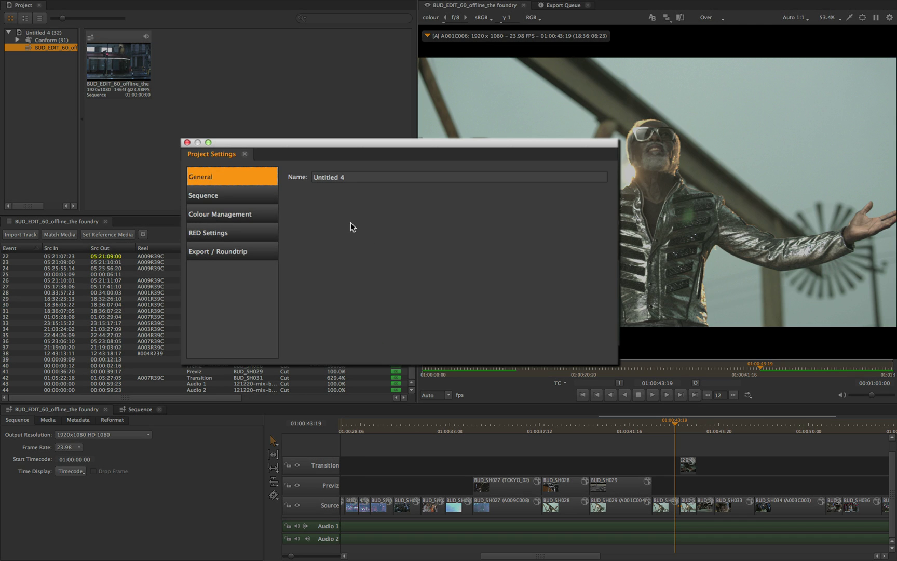
{"action": "left_click", "coordinate": [242, 251]}
{"action": "left_click_drag", "start_coordinate": [369, 160], "coordinate": [406, 88]}
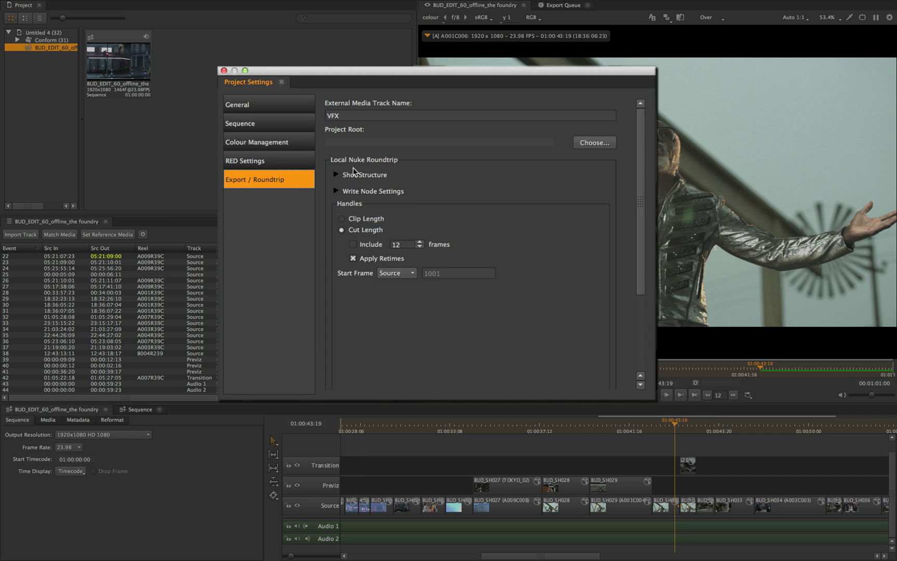
{"action": "left_click", "coordinate": [336, 175]}
{"action": "scroll", "coordinate": [443, 219], "scroll_direction": "down", "scroll_amount": 5}
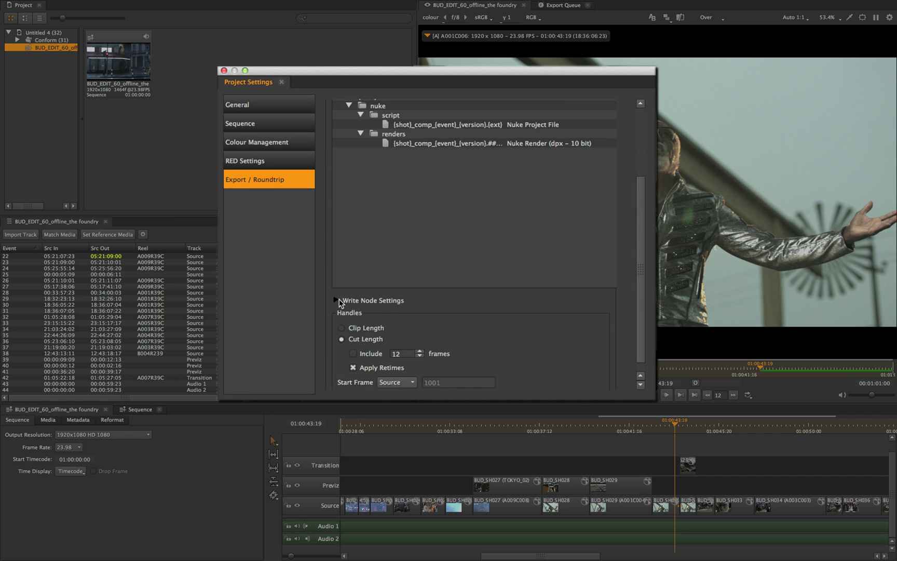
{"action": "left_click", "coordinate": [336, 301]}
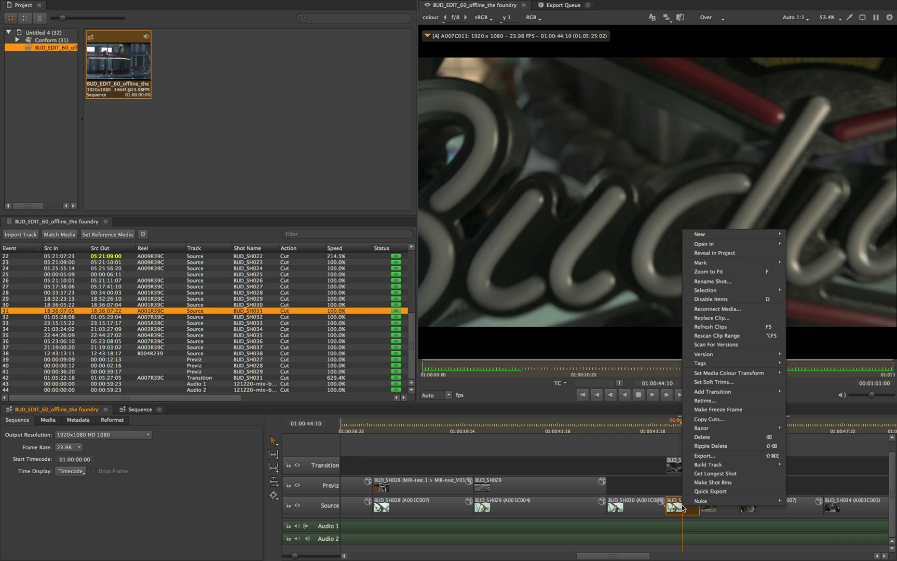
{"action": "mouse_move", "coordinate": [719, 502]}
{"action": "left_click", "coordinate": [795, 502]}
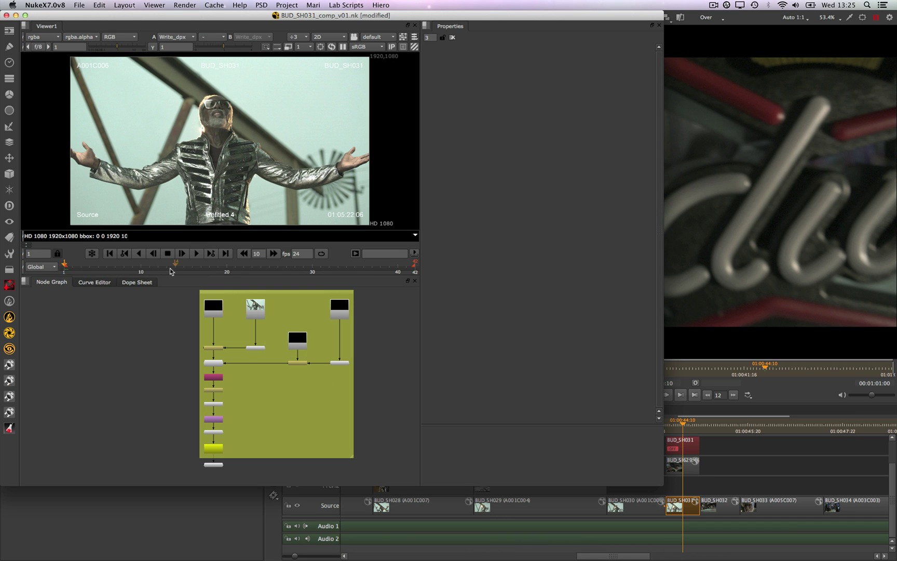
Rearrange the BUD_SH031 nodes: Transform_B1 beside HieroData1, left-column nodes below the yellow backdrop.
{"action": "left_click_drag", "start_coordinate": [170, 270], "coordinate": [166, 266]}
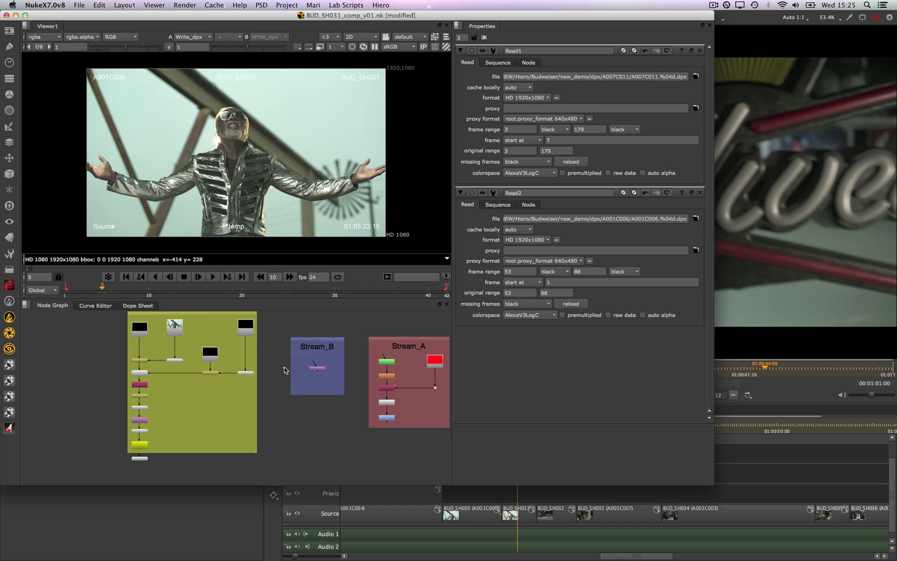
{"action": "scroll", "coordinate": [146, 379], "scroll_direction": "up", "scroll_amount": 3}
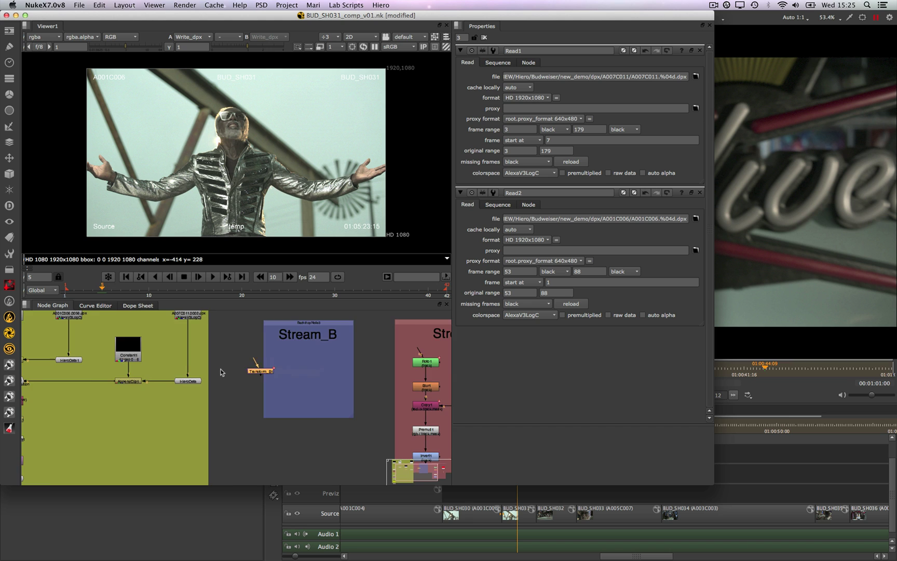
{"action": "left_click_drag", "start_coordinate": [146, 380], "coordinate": [172, 374]}
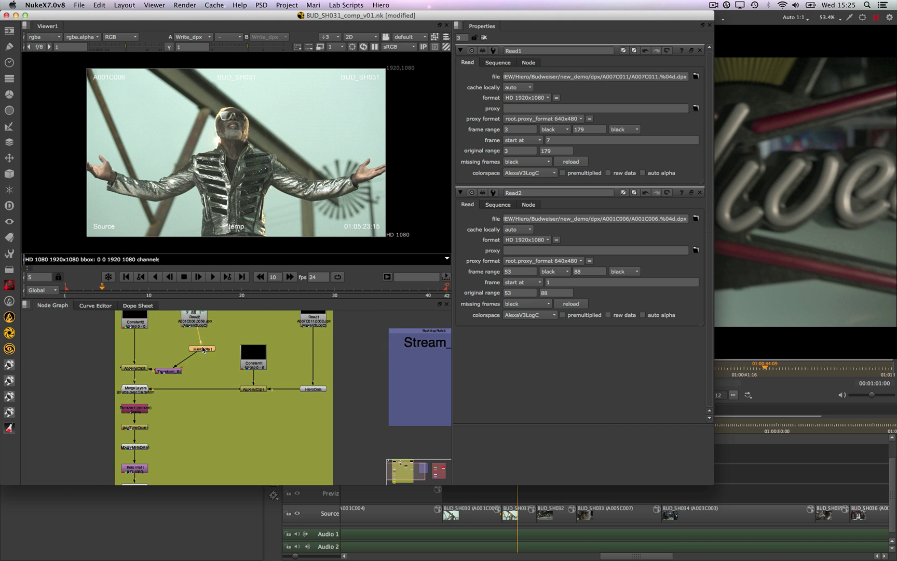
{"action": "scroll", "coordinate": [232, 369], "scroll_direction": "down", "scroll_amount": 3}
{"action": "middle_click_drag", "start_coordinate": [332, 418], "coordinate": [265, 418]}
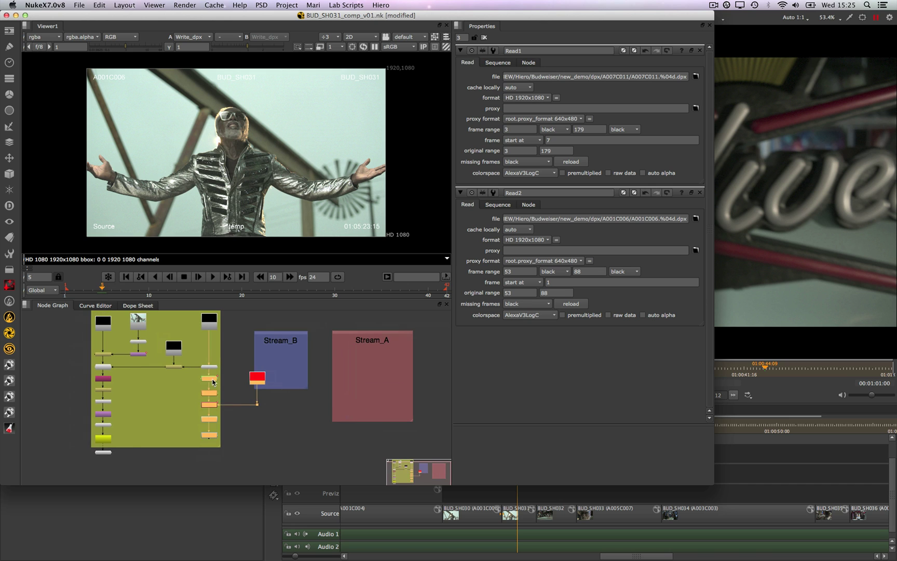
{"action": "left_click_drag", "start_coordinate": [70, 370], "coordinate": [125, 451]}
{"action": "left_click_drag", "start_coordinate": [111, 379], "coordinate": [109, 456]}
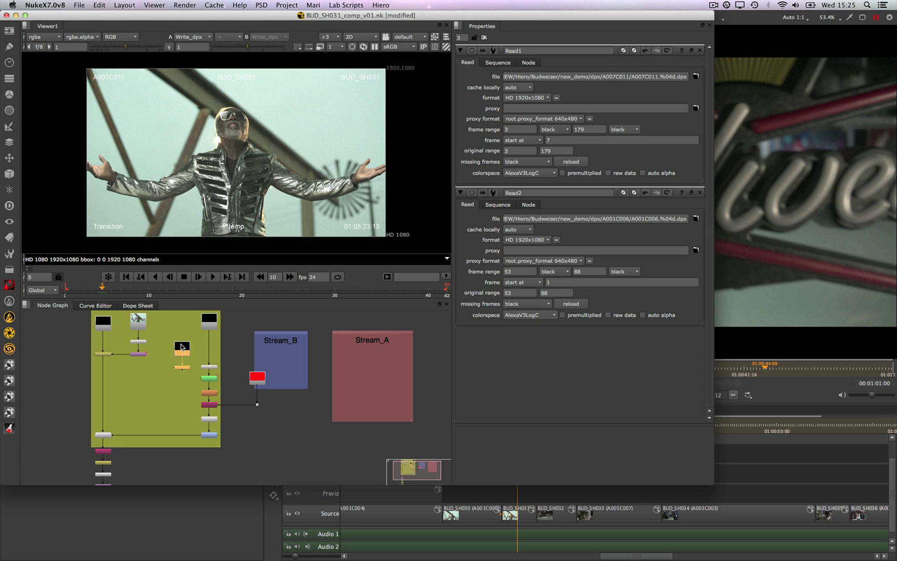
{"action": "middle_click_drag", "start_coordinate": [135, 414], "coordinate": [212, 331]}
{"action": "left_click_drag", "start_coordinate": [161, 288], "coordinate": [335, 291]}
Render the comp to DPX through the Write_dpx node, confirming the frame range.
{"action": "double_click", "coordinate": [181, 427]}
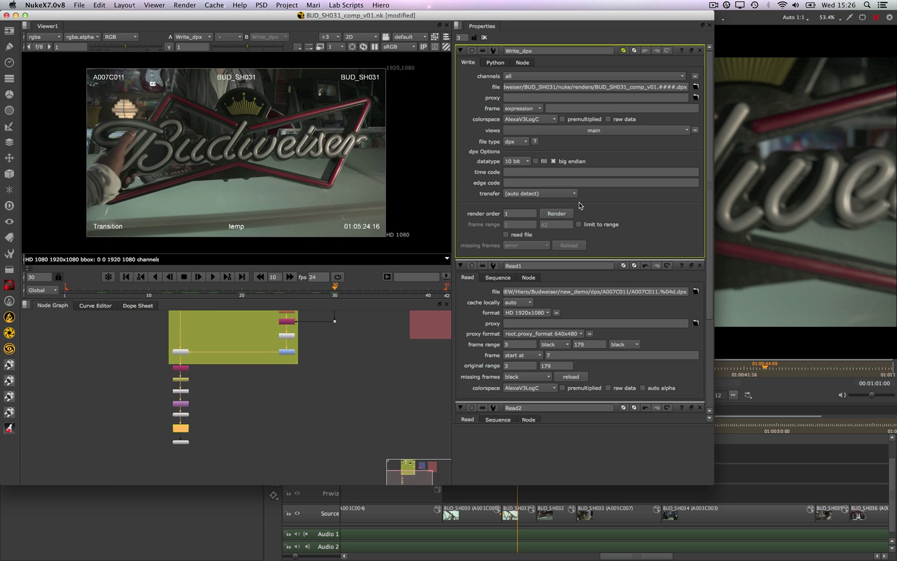
{"action": "left_click", "coordinate": [556, 213]}
{"action": "left_click", "coordinate": [549, 238]}
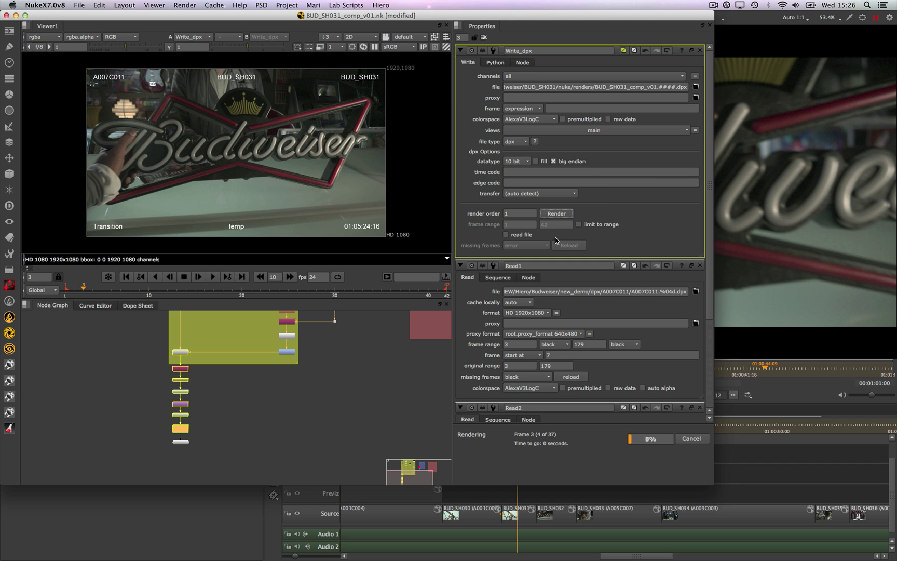
{"action": "scroll", "coordinate": [333, 395], "scroll_direction": "down", "scroll_amount": 2}
Play the edit to check the BUD_SH031 render, preview element20, and select all Animations clips.
{"action": "key", "text": "super+Tab"}
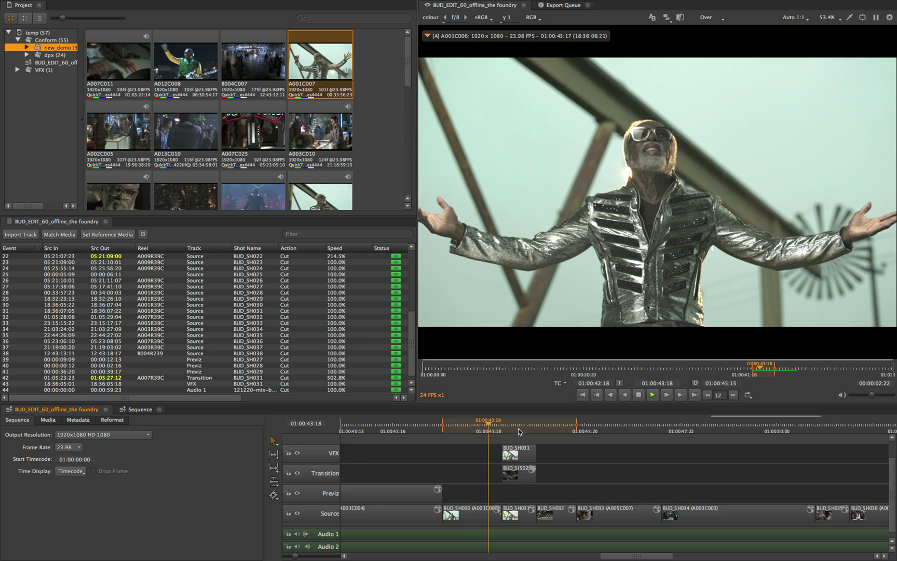
{"action": "key", "text": "space"}
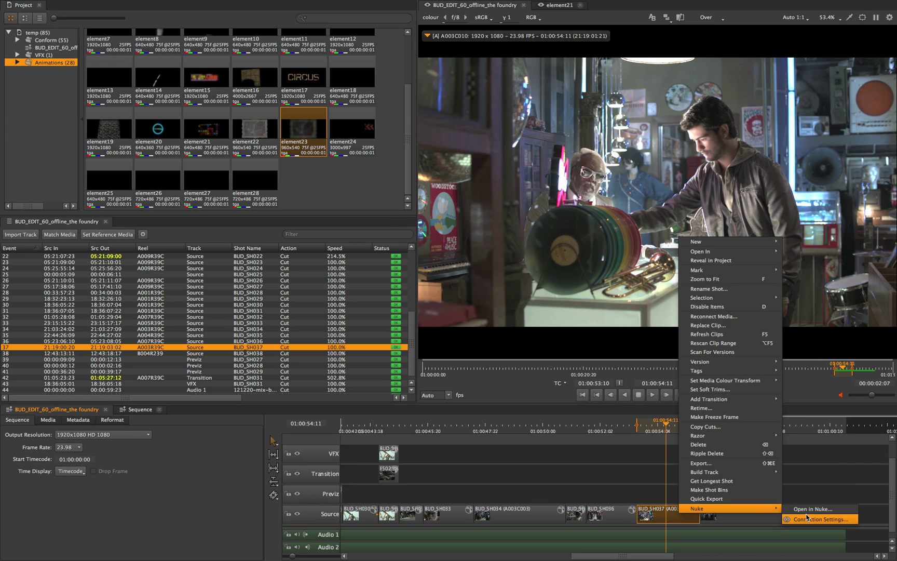
{"action": "left_click", "coordinate": [808, 513]}
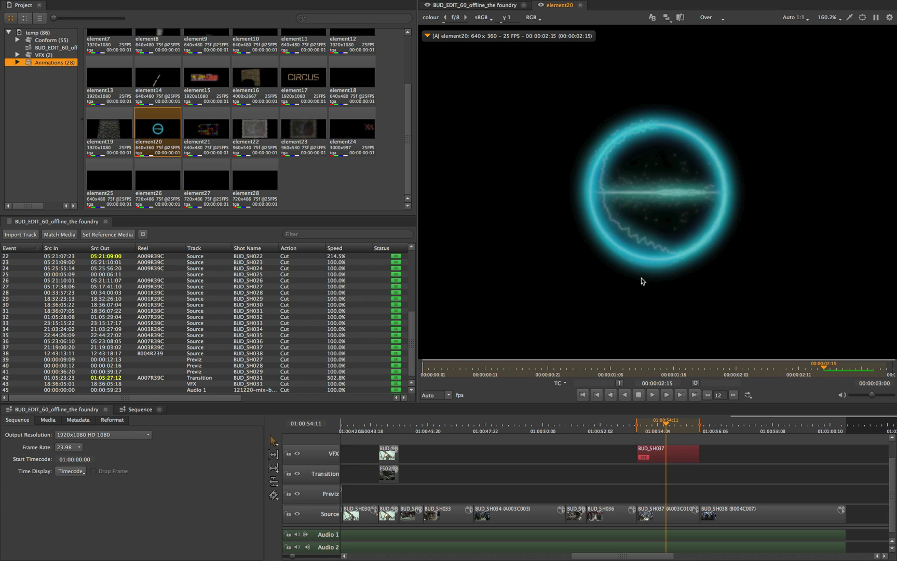
{"action": "left_click", "coordinate": [654, 395]}
{"action": "key", "text": "super+a"}
{"action": "right_click", "coordinate": [104, 49]}
Open the selected Animations clips in Nuke and play the comp to watch the ring animate.
{"action": "mouse_move", "coordinate": [155, 238]}
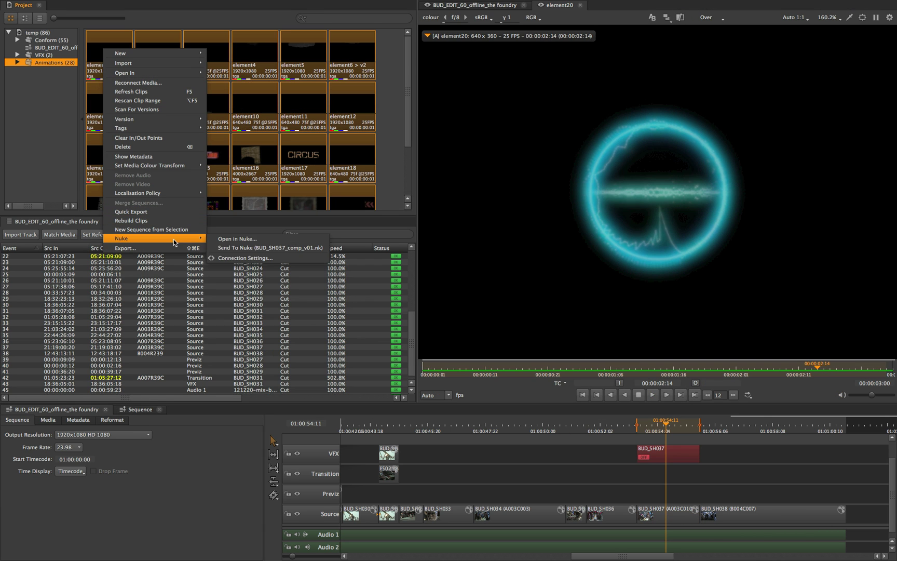
{"action": "left_click", "coordinate": [228, 238]}
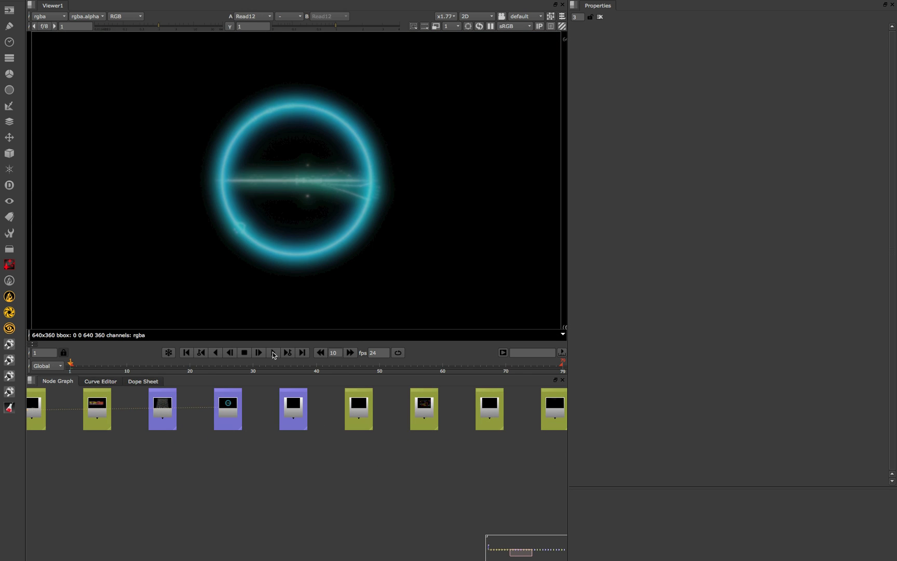
{"action": "left_click", "coordinate": [273, 353]}
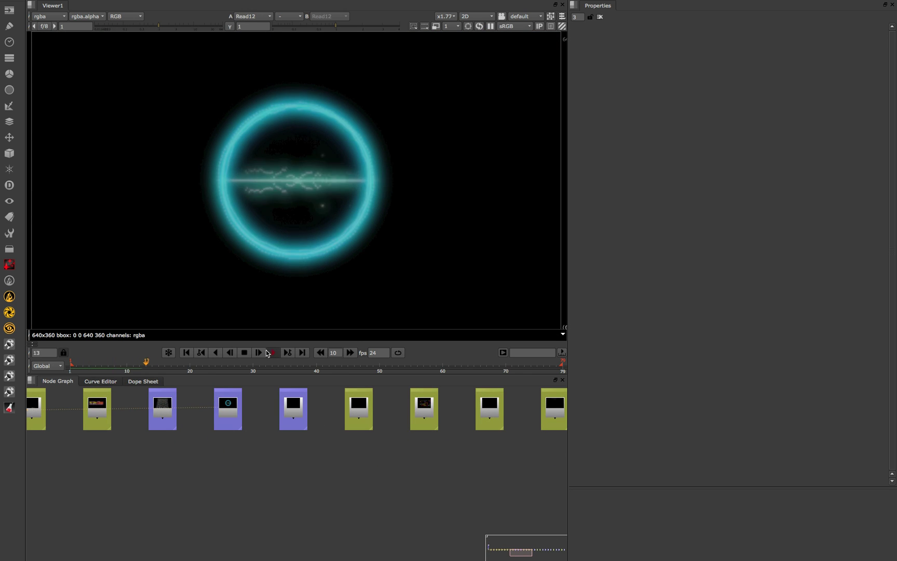
{"action": "scroll", "coordinate": [292, 411], "scroll_direction": "up", "scroll_amount": 10}
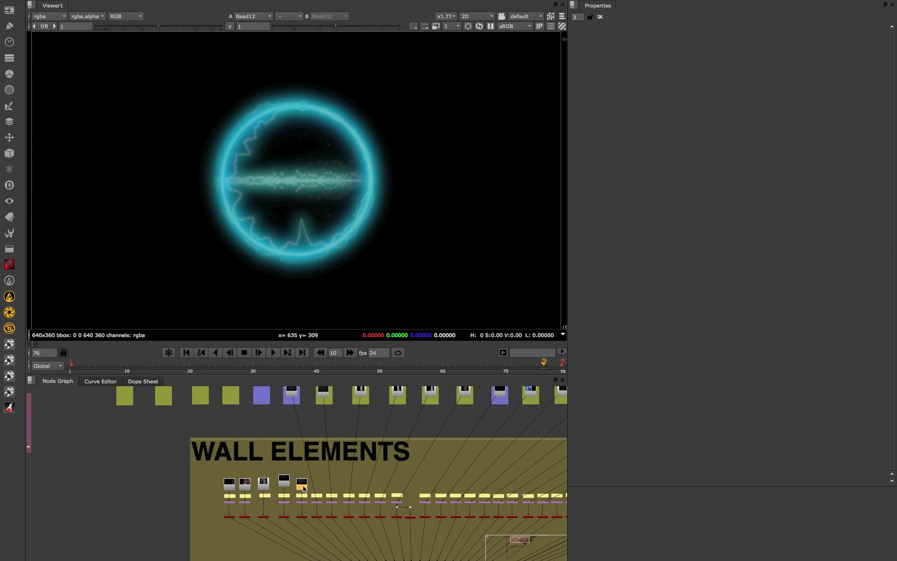
View the 3D scene through the render camera, then render Write_dpx for frames 1-79.
{"action": "key", "text": "1"}
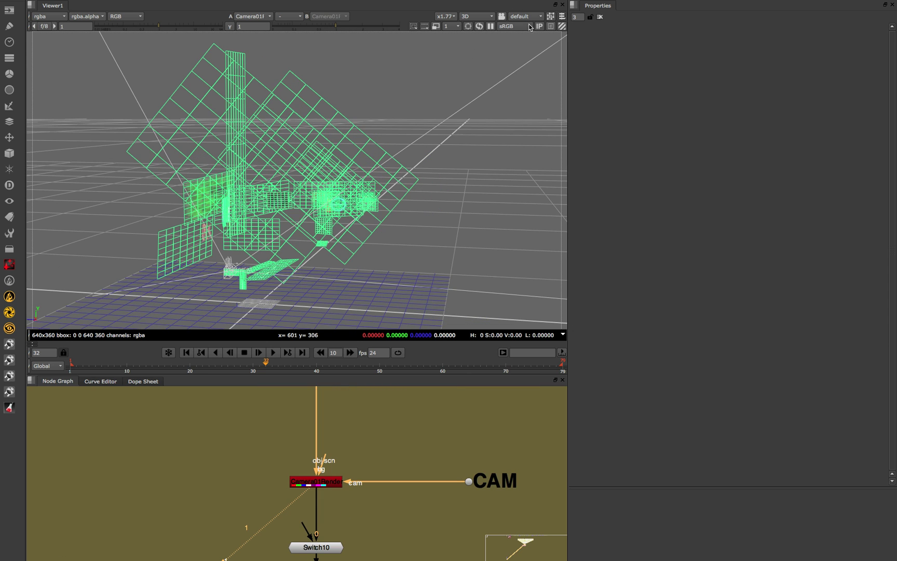
{"action": "left_click", "coordinate": [524, 16]}
{"action": "left_click", "coordinate": [526, 34]}
{"action": "key", "text": "Tab"}
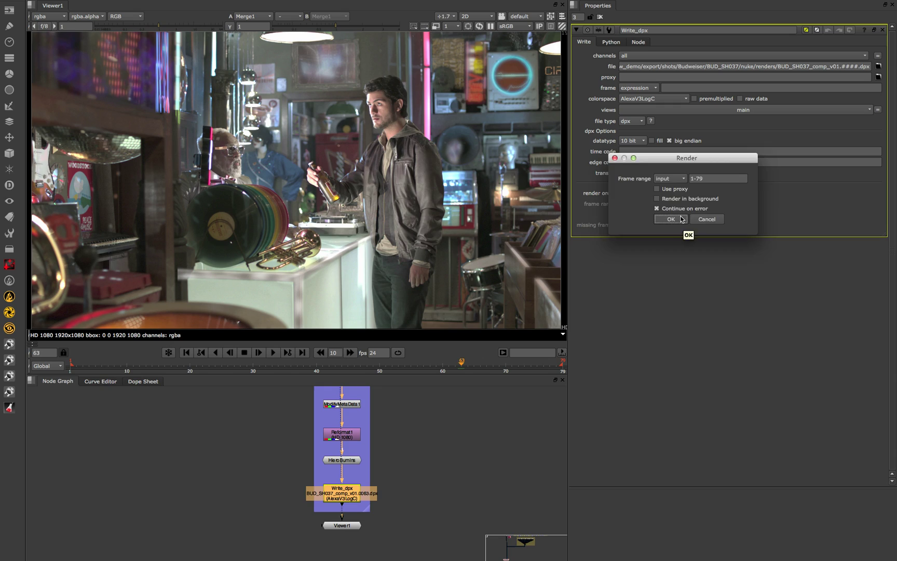
{"action": "left_click", "coordinate": [670, 219]}
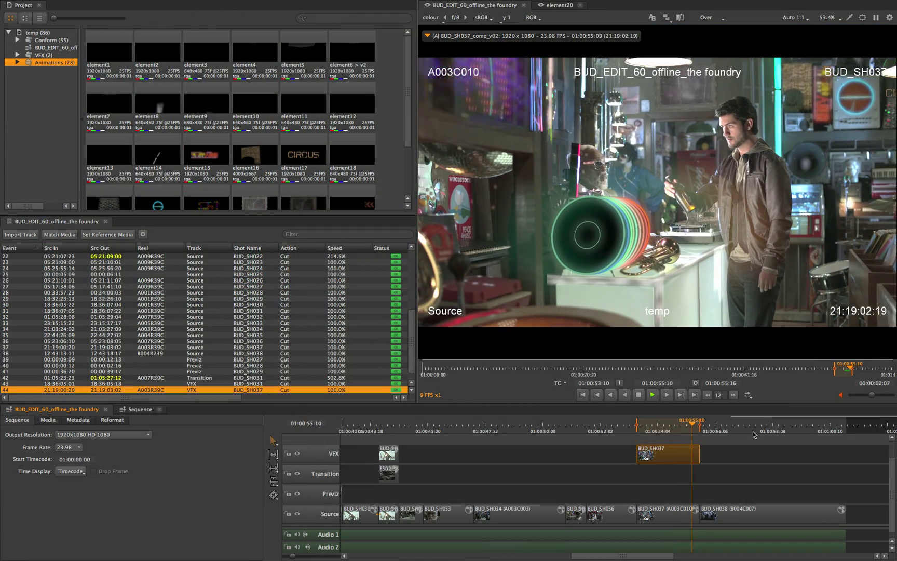
Switch the BUD_SH037 VFX shot to BUD_SH037_comp_v04, play it, and list its versions.
{"action": "key", "text": "alt+Up"}
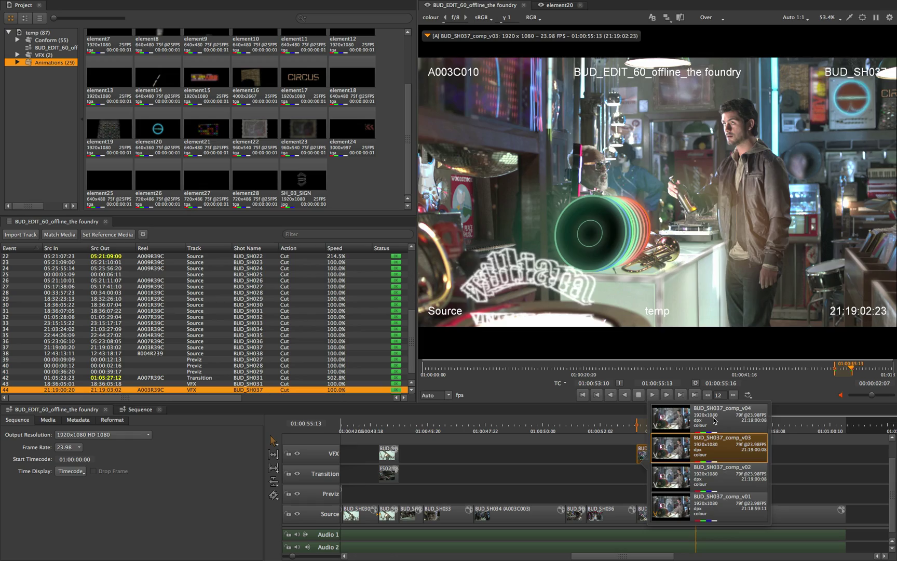
{"action": "left_click", "coordinate": [714, 419]}
{"action": "key", "text": "space"}
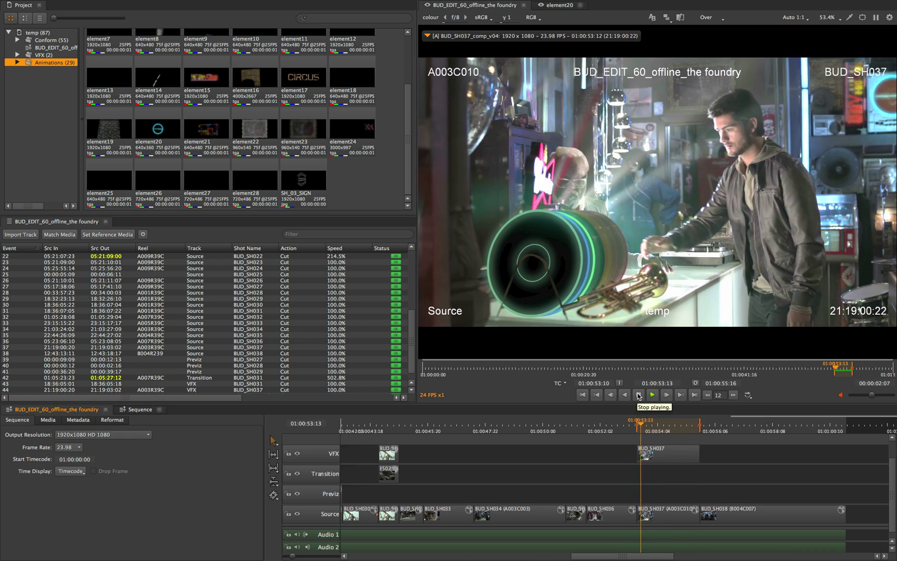
{"action": "key", "text": "space"}
{"action": "key", "text": "v"}
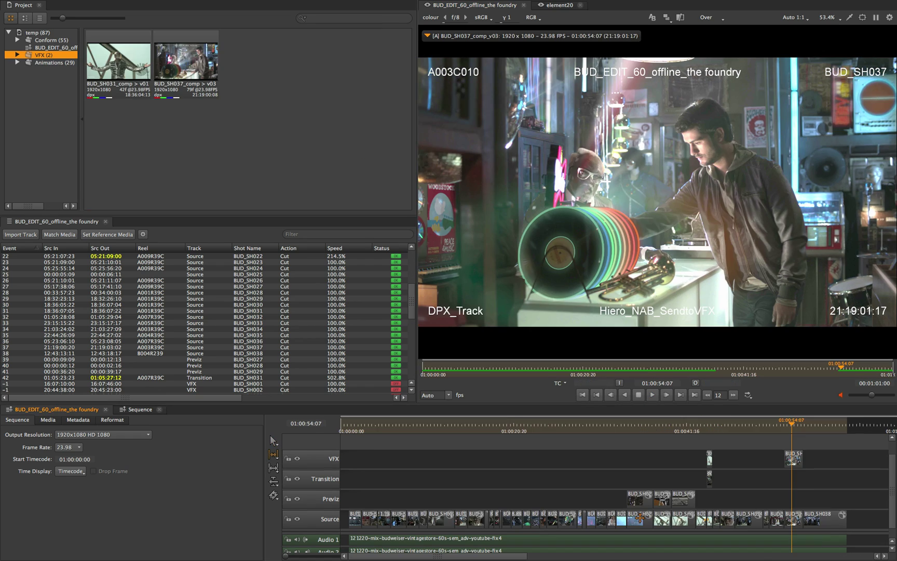
Rebuild the VFX track from the renders entry, replacing the old track, then review BUD_SH027's comp versions.
{"action": "left_click", "coordinate": [330, 514]}
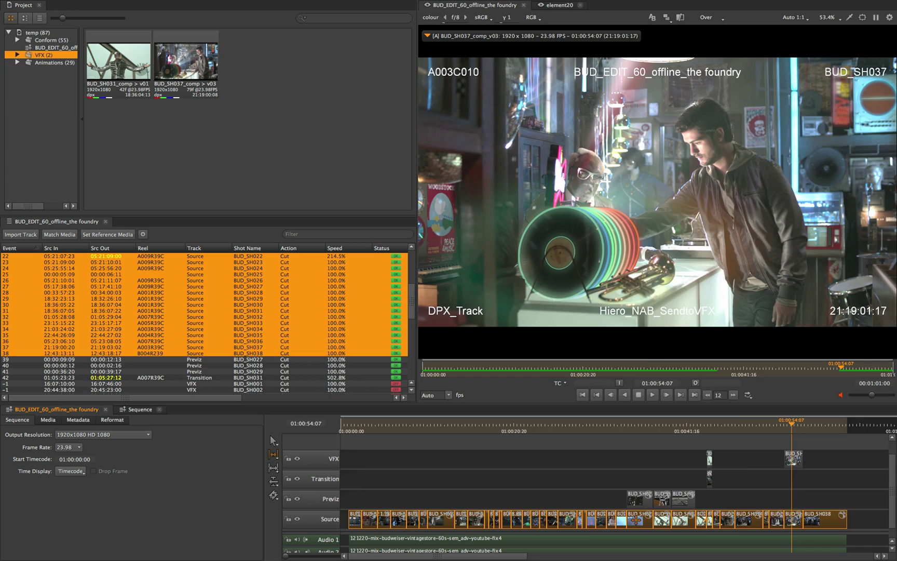
{"action": "right_click", "coordinate": [638, 515]}
{"action": "mouse_move", "coordinate": [548, 454]}
{"action": "left_click", "coordinate": [687, 452]}
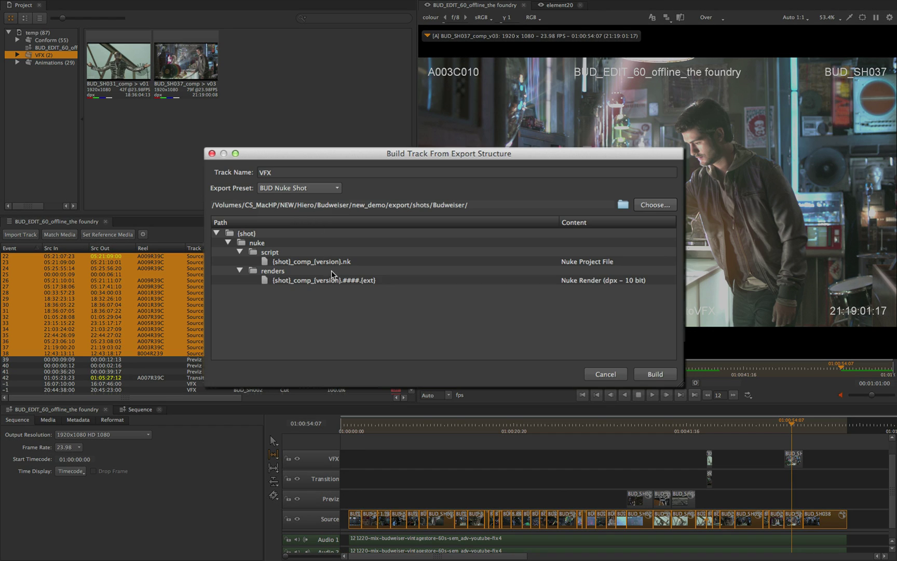
{"action": "left_click", "coordinate": [335, 281]}
{"action": "left_click", "coordinate": [656, 374]}
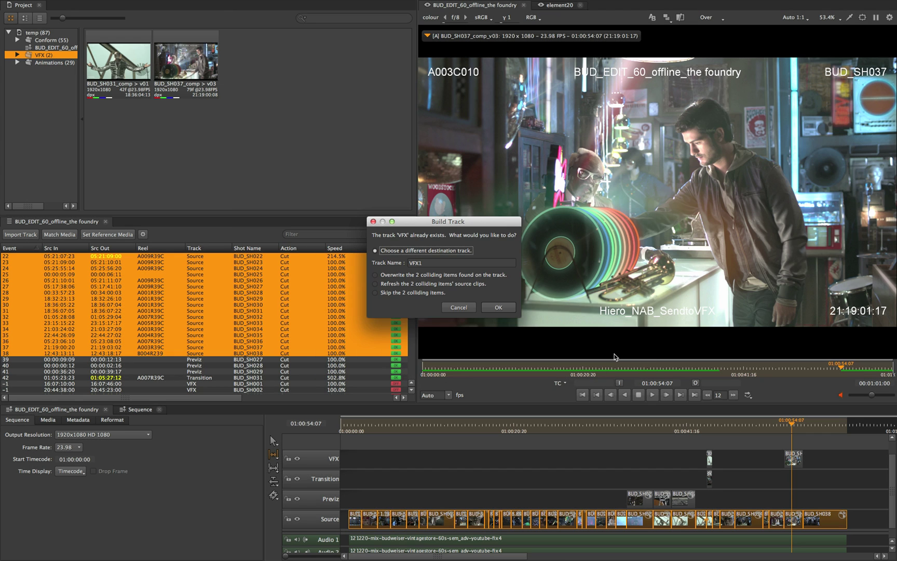
{"action": "left_click", "coordinate": [498, 307]}
{"action": "left_click_drag", "start_coordinate": [345, 423], "coordinate": [639, 425]}
{"action": "left_click", "coordinate": [639, 466], "text": "alt"}
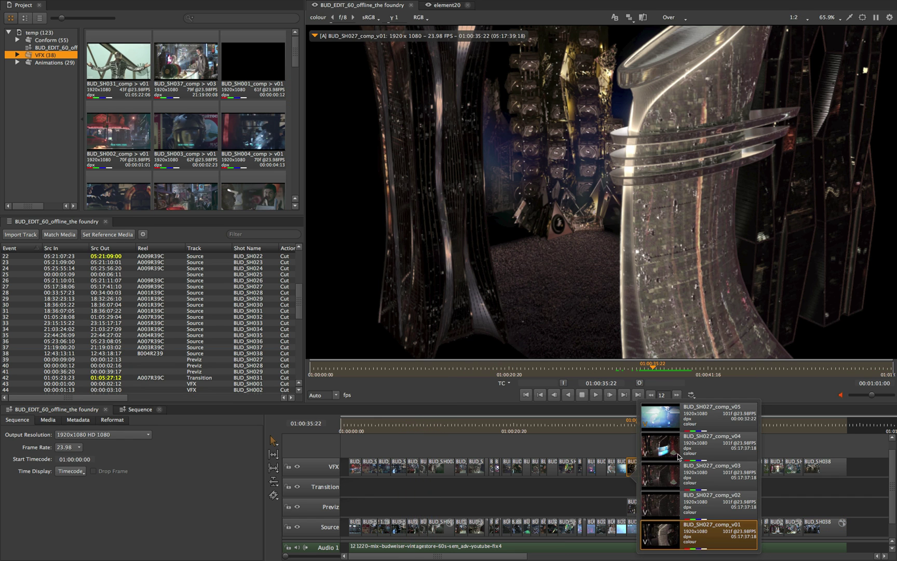
Switch shots BUD_SH027 and BUD_SH029 to their v05 comps.
{"action": "left_click", "coordinate": [709, 422]}
{"action": "left_click_drag", "start_coordinate": [640, 423], "coordinate": [682, 208]}
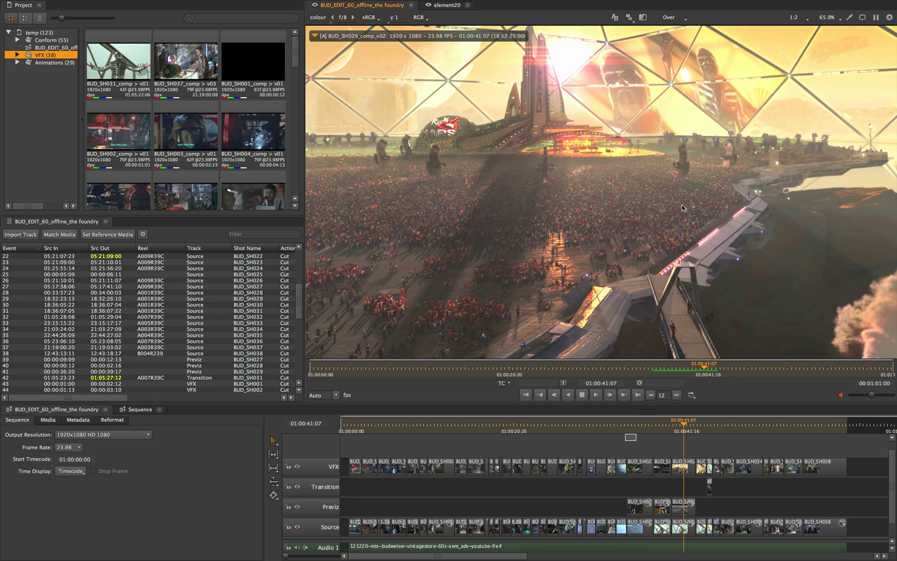
{"action": "left_click", "coordinate": [682, 205], "text": "alt"}
{"action": "left_click", "coordinate": [686, 130]}
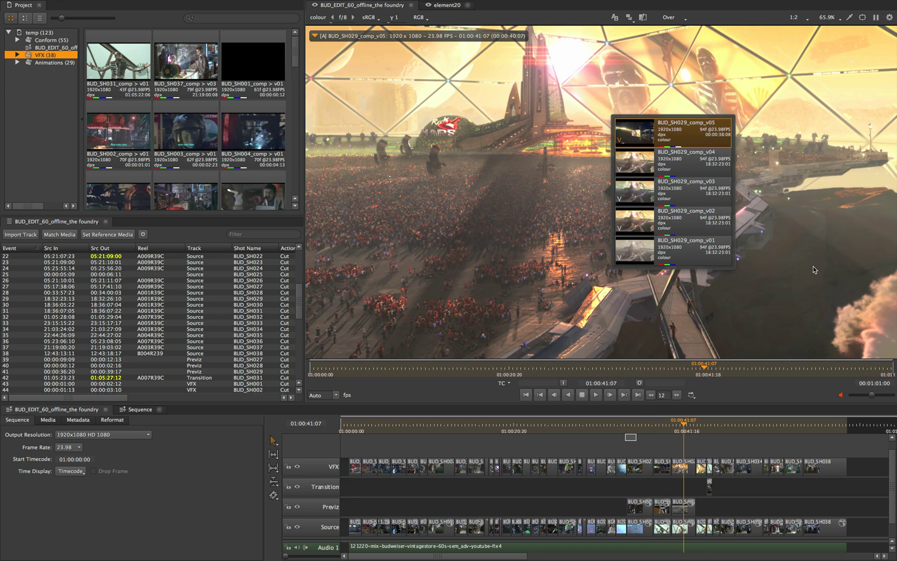
Play the edit back from the NEW YORK 2065 shot to review the updated comps.
{"action": "left_click_drag", "start_coordinate": [684, 428], "coordinate": [368, 425]}
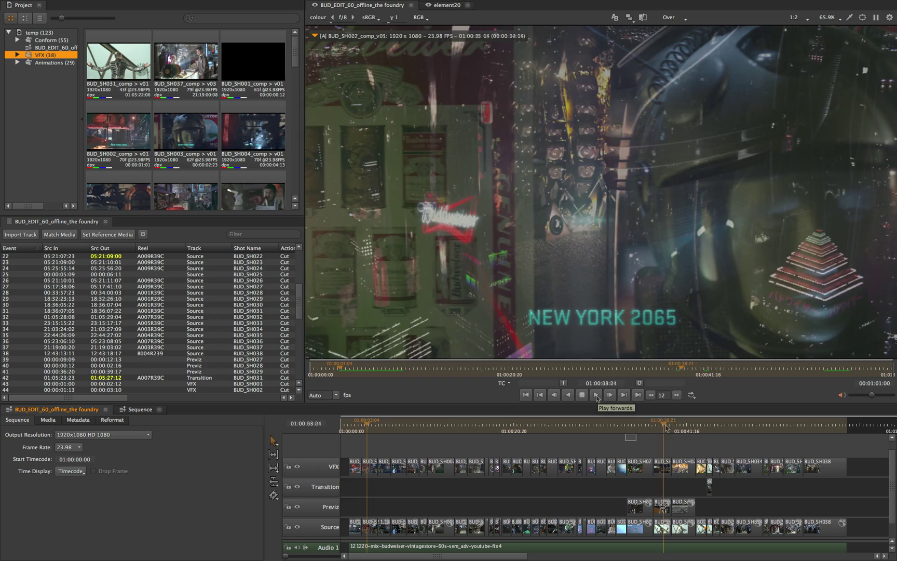
{"action": "left_click", "coordinate": [596, 395]}
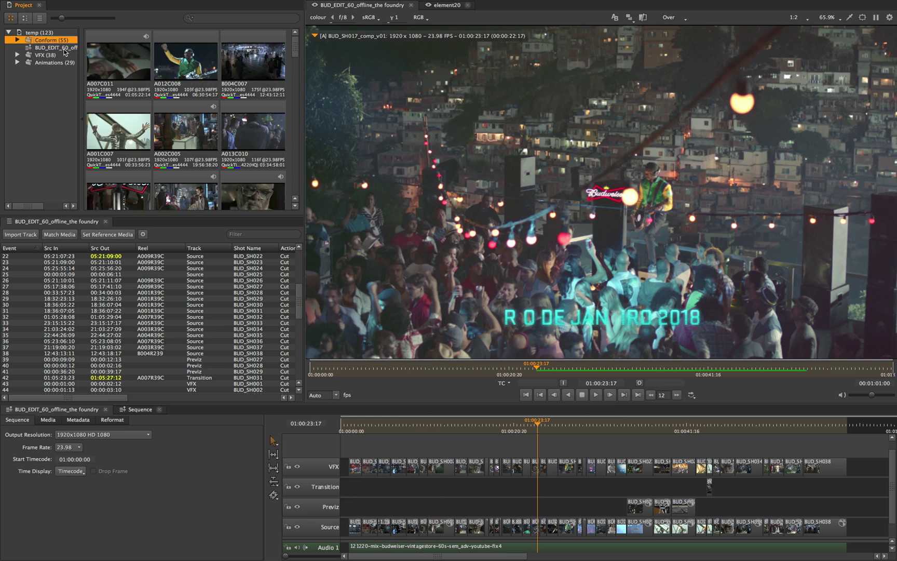
{"action": "left_click", "coordinate": [64, 48]}
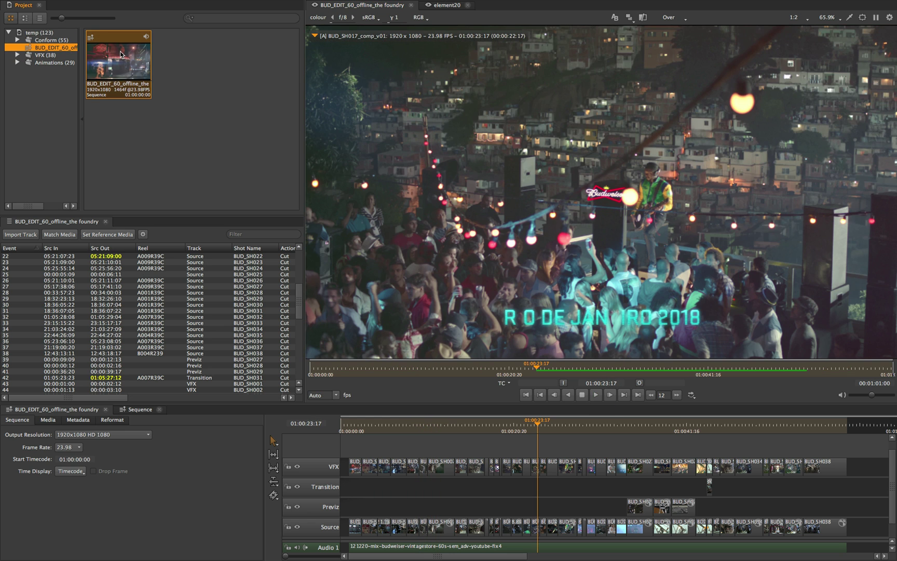
Set the export to Process as Sequence and compare the AUDIO, Log10 Cineon DPX and CMX 3600 EDL presets.
{"action": "key", "text": "ctrl+shift+e"}
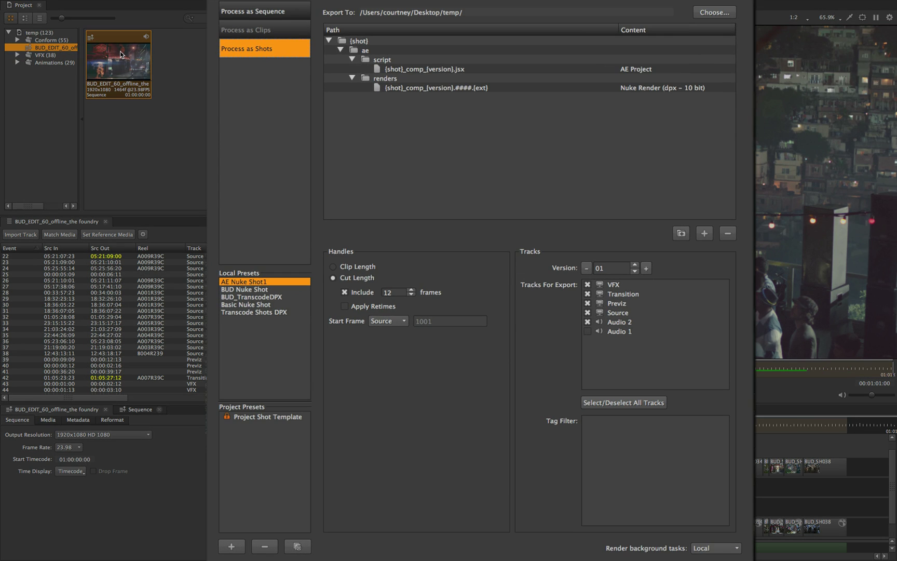
{"action": "left_click", "coordinate": [279, 16]}
{"action": "left_click", "coordinate": [245, 280]}
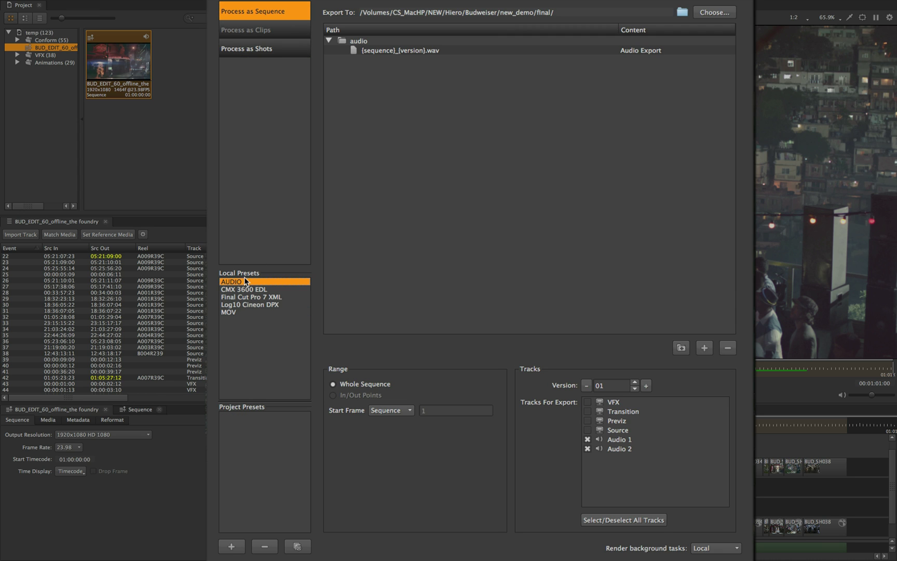
{"action": "left_click", "coordinate": [264, 304]}
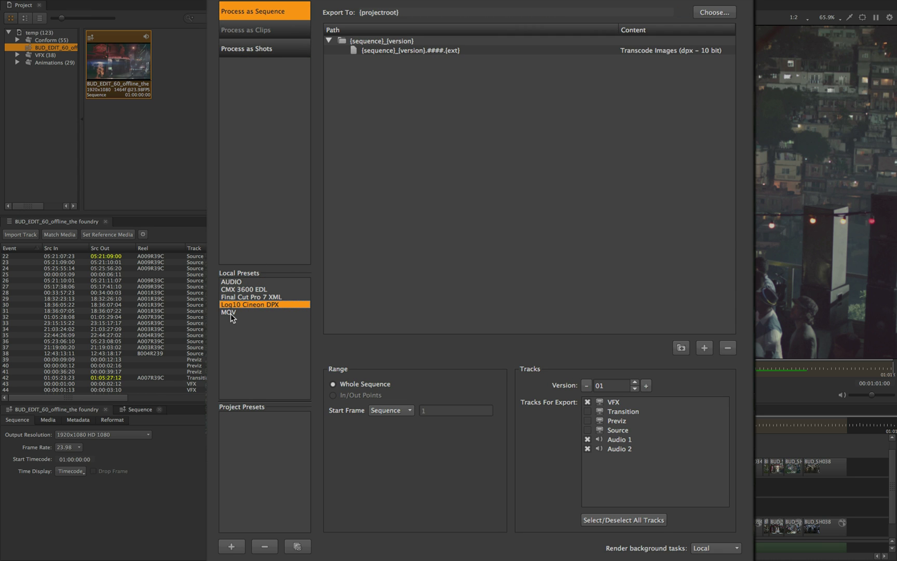
{"action": "left_click", "coordinate": [245, 289]}
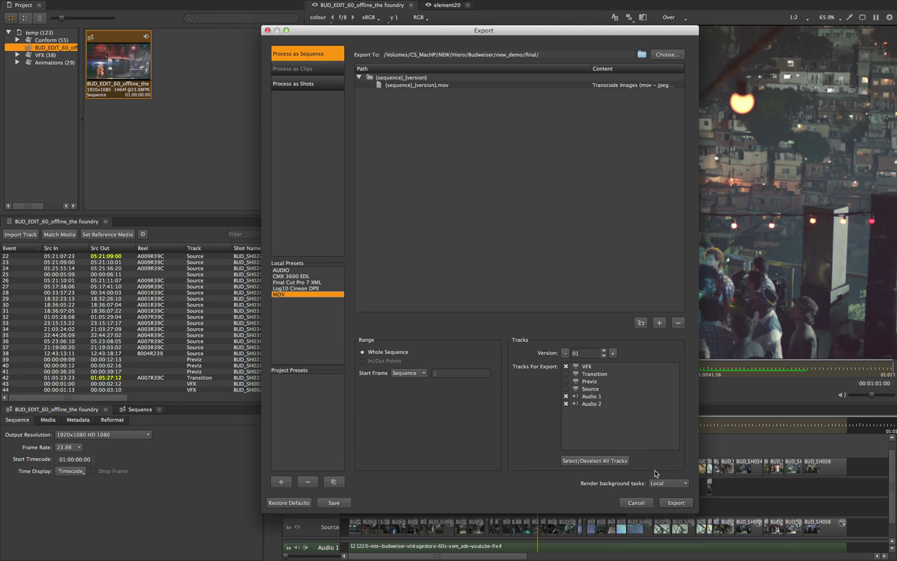
Export the sequence as a MOV, preview the movie, and conform with *.dpx excluded.
{"action": "left_click", "coordinate": [674, 503]}
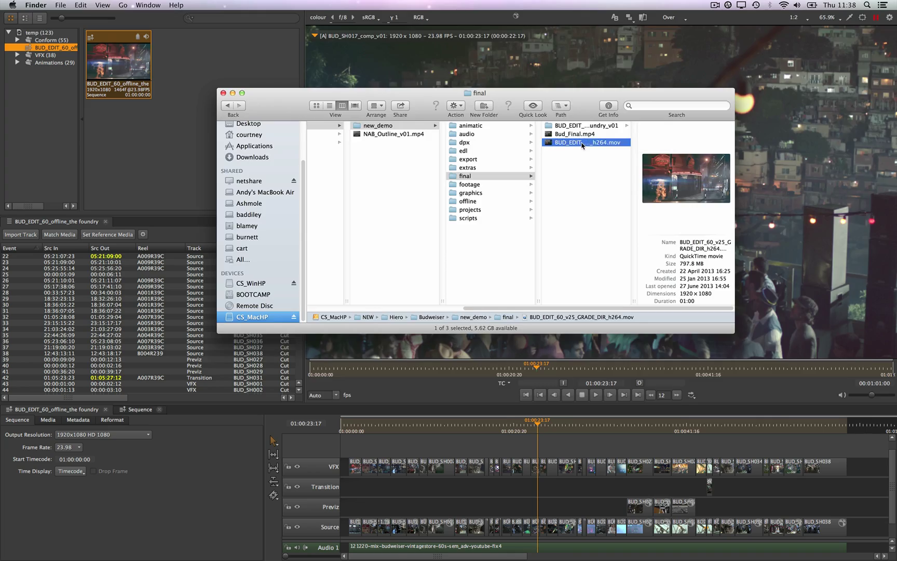
{"action": "key", "text": "space"}
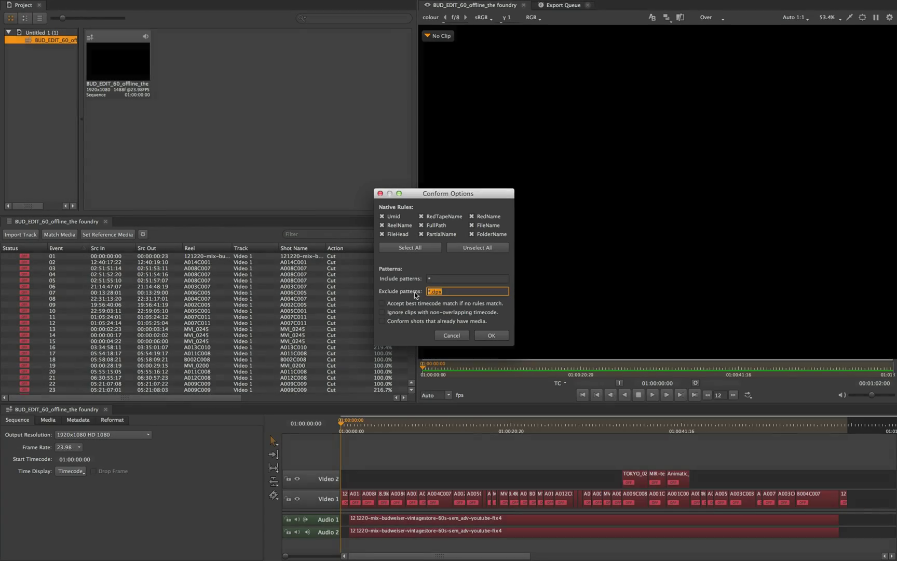
{"action": "left_click", "coordinate": [484, 336]}
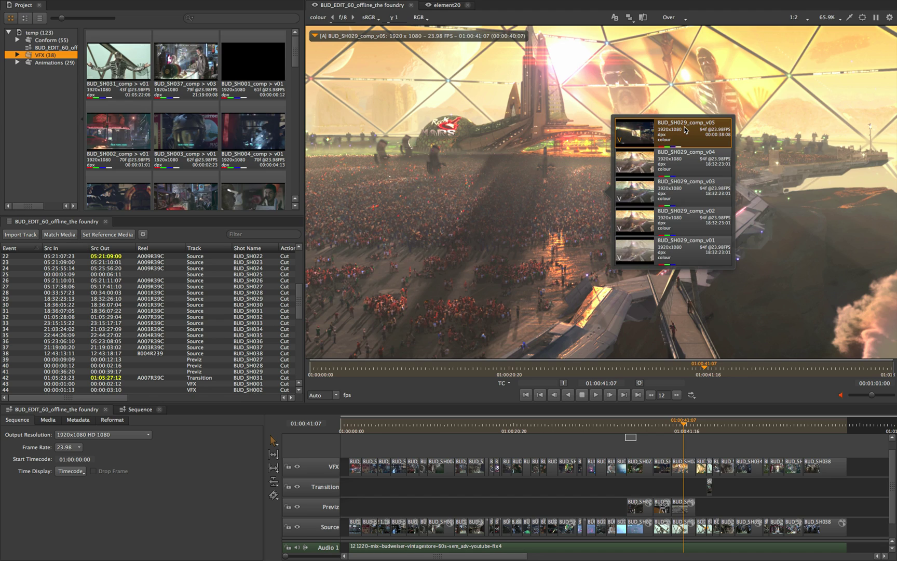
Keep BUD_SH029 on v05 and check the export path, Nuke script and renders entries of the BUD Nuke Shot export.
{"action": "left_click", "coordinate": [684, 127]}
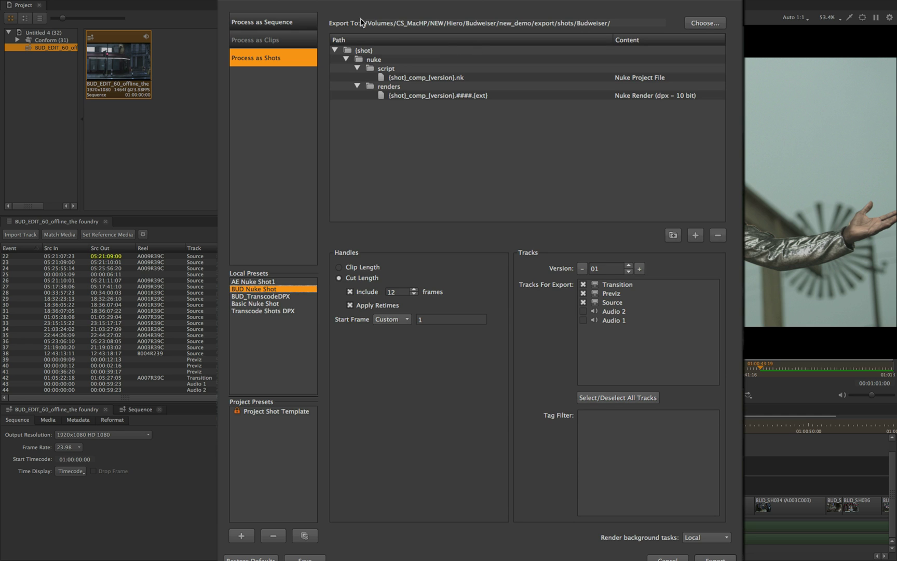
{"action": "left_click_drag", "start_coordinate": [364, 23], "coordinate": [653, 24]}
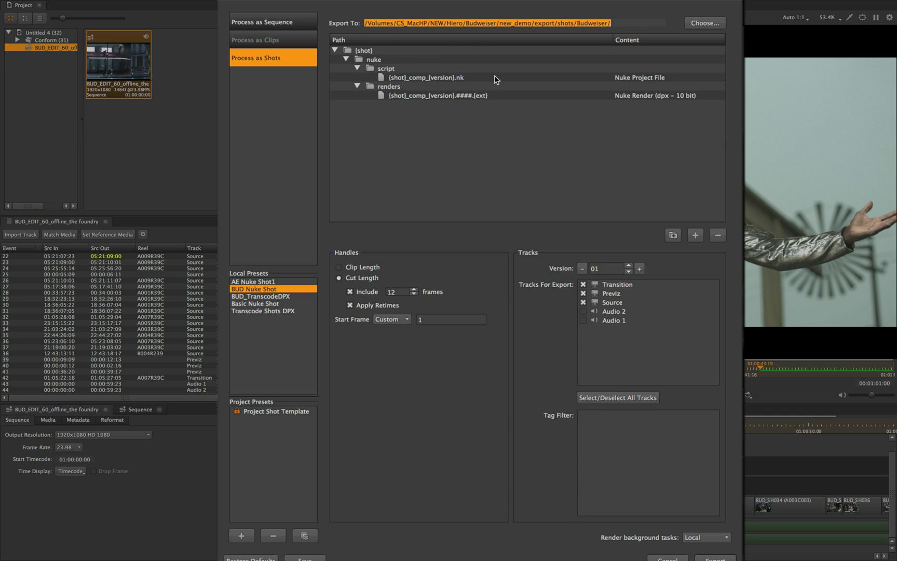
{"action": "left_click", "coordinate": [445, 78]}
{"action": "left_click", "coordinate": [399, 96]}
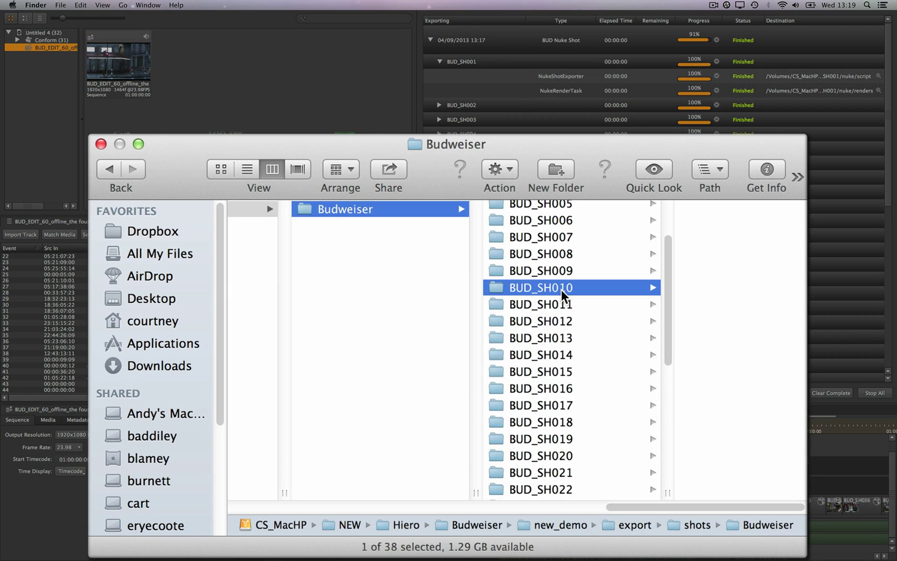
Open the script folder inside BUD_SH010's exported nuke folder in Finder.
{"action": "left_click", "coordinate": [676, 208]}
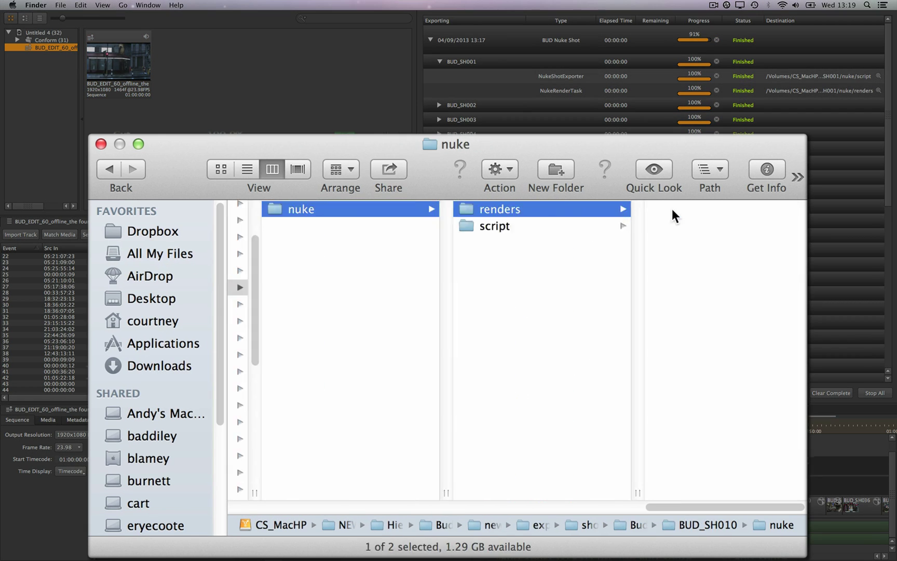